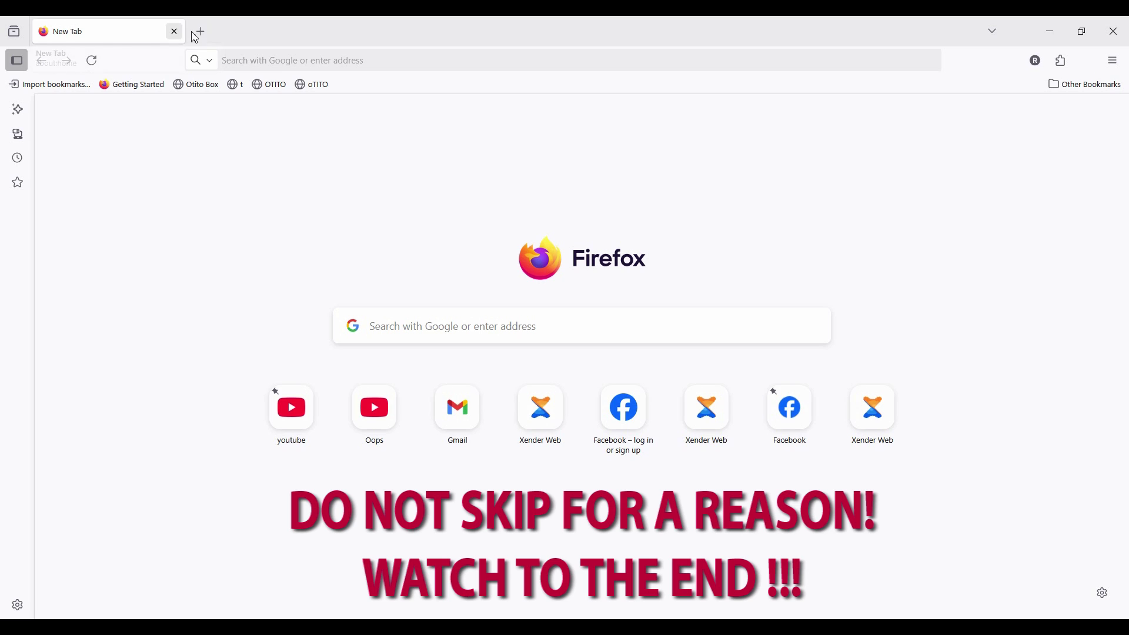
Search Google for 'download vray revit 2024' in a new tab
click(200, 34)
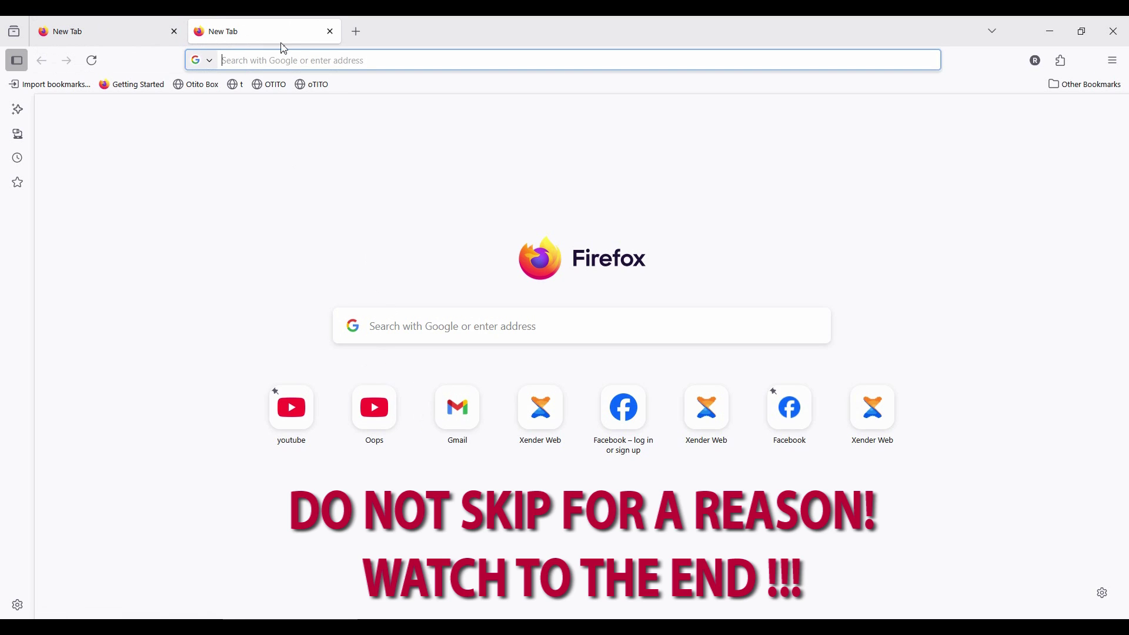
click(272, 62)
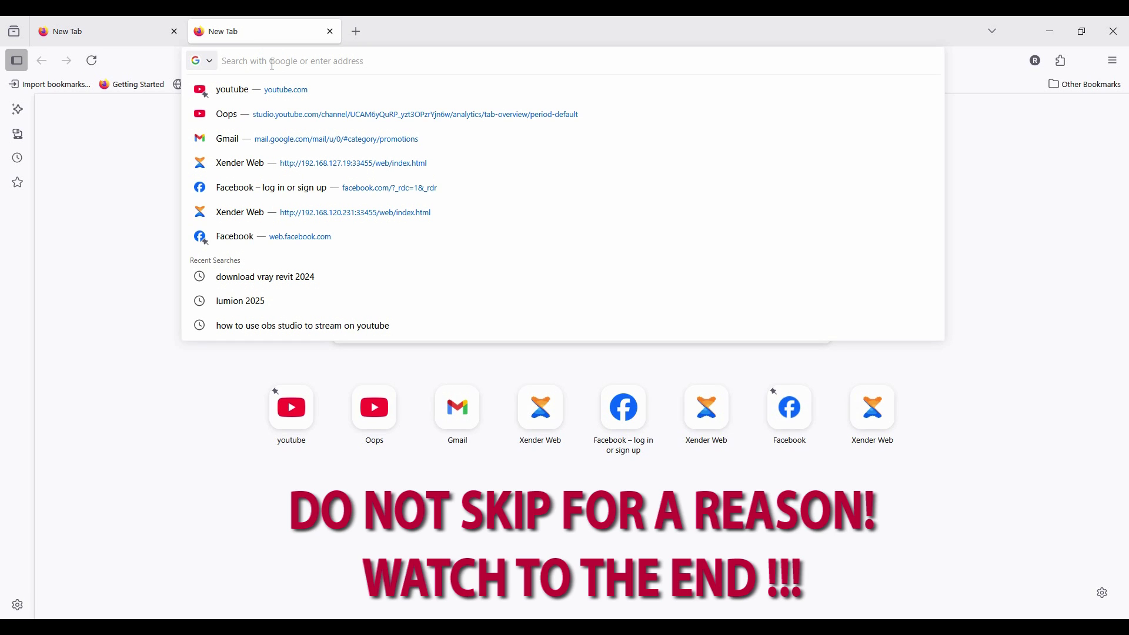
text(down)
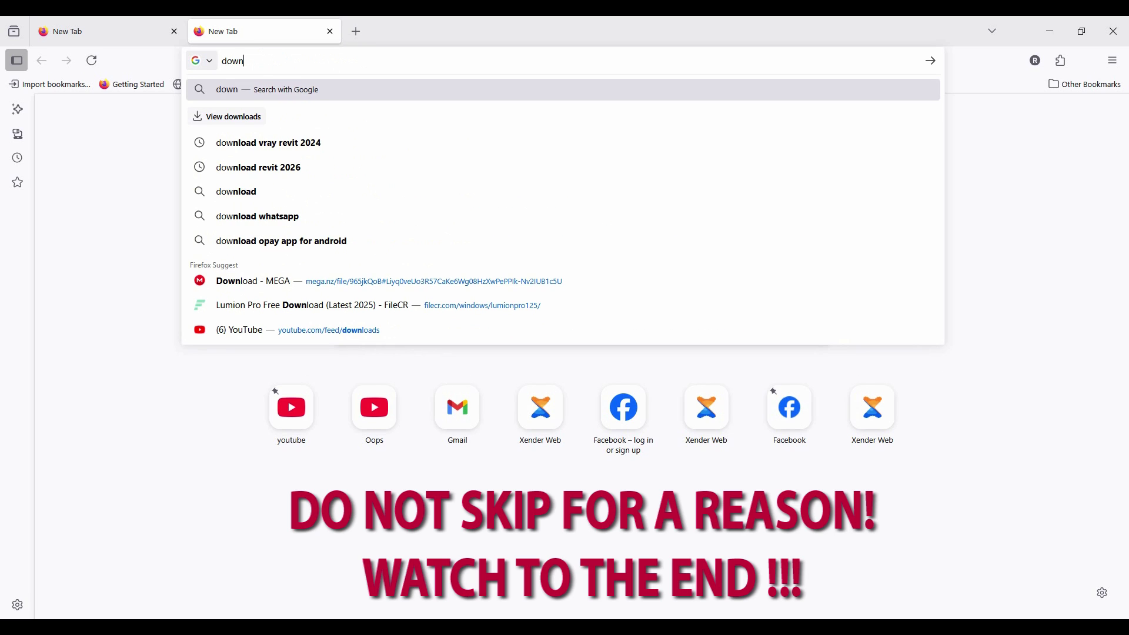
text(load)
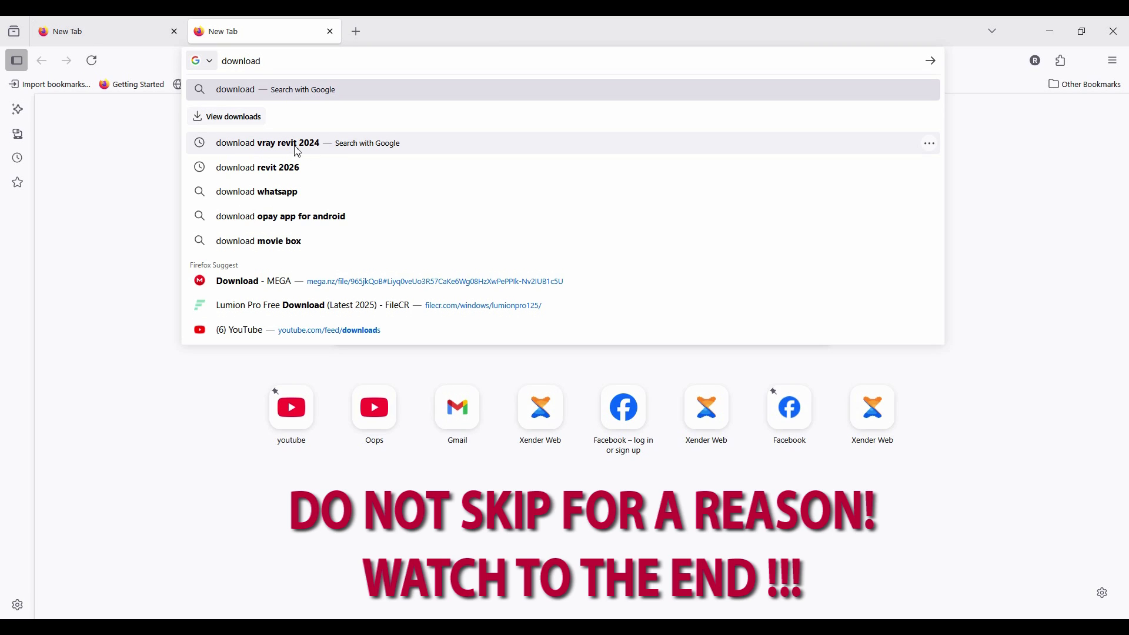
click(298, 144)
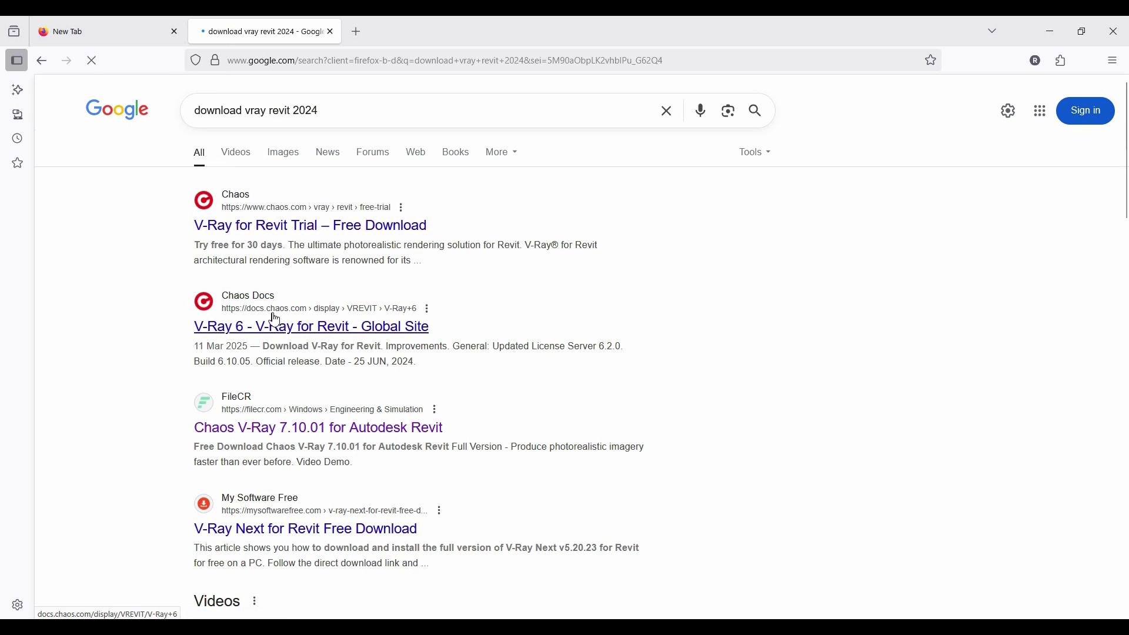
Open the Chaos V-Ray for Revit free-trial result from the search results
scroll(300, 417, down, 4)
scroll(303, 435, down, 5)
scroll(320, 464, down, 5)
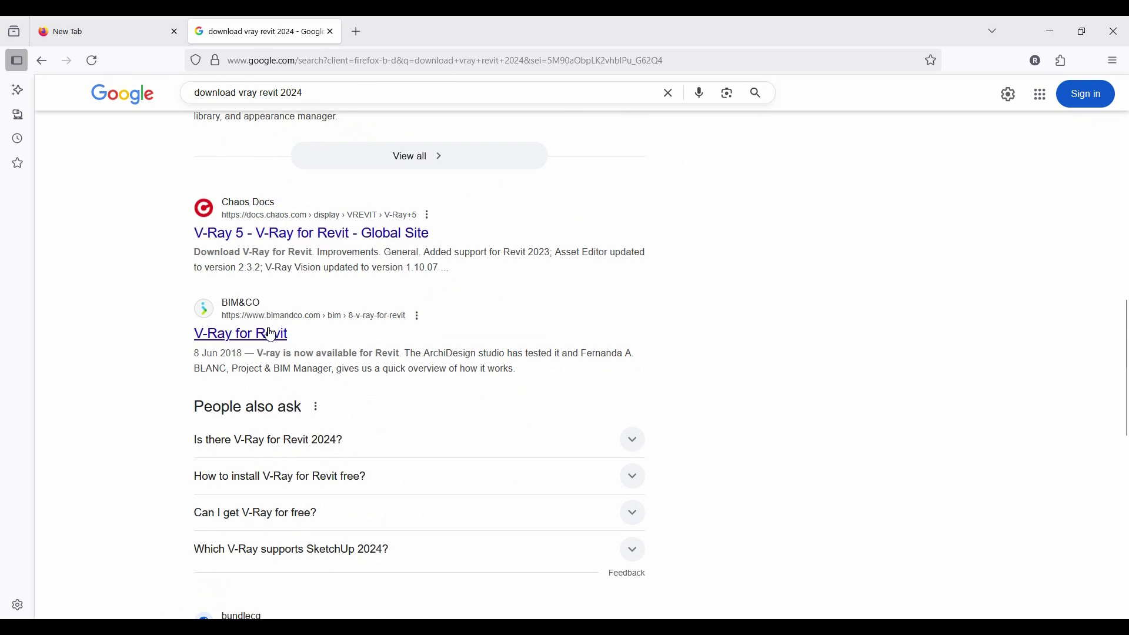
scroll(282, 329, up, 8)
scroll(282, 330, up, 3)
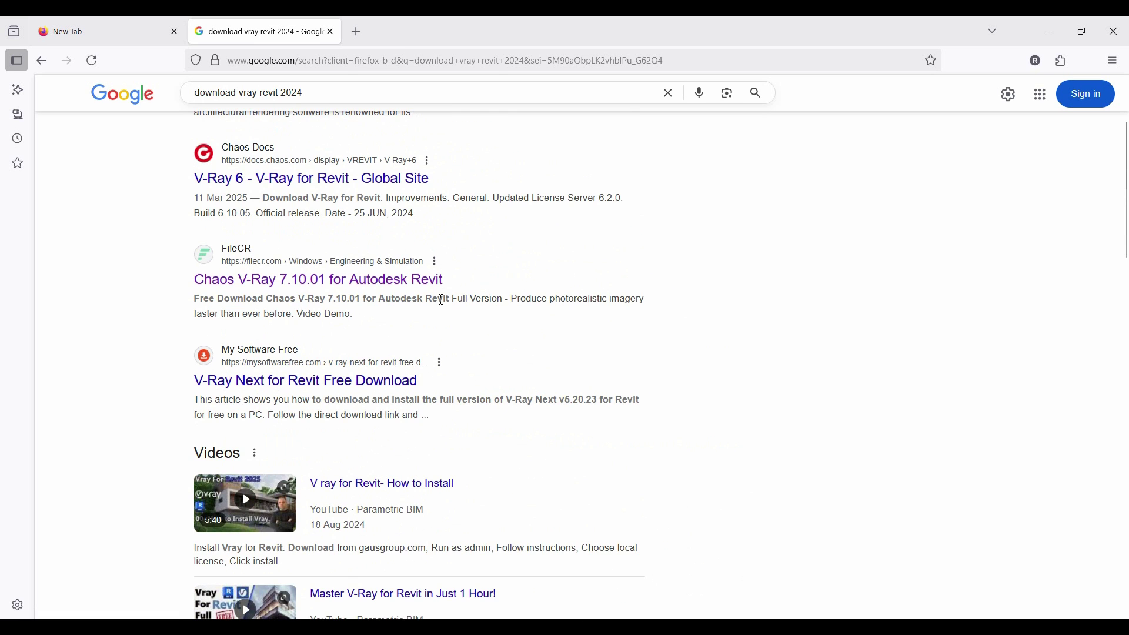
scroll(570, 229, up, 3)
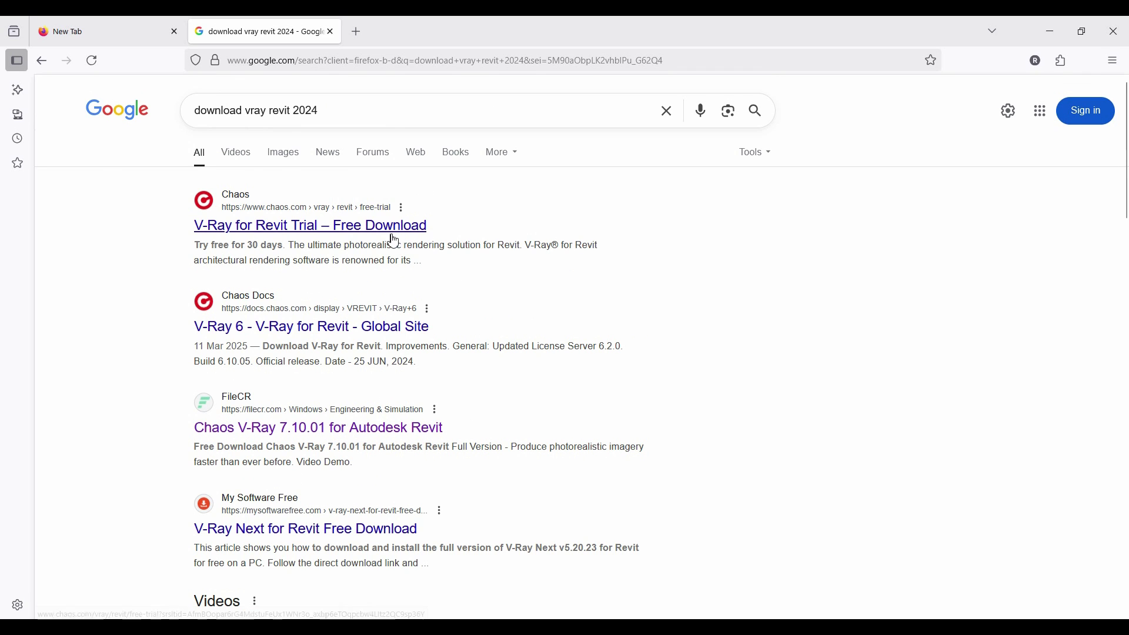
click(239, 200)
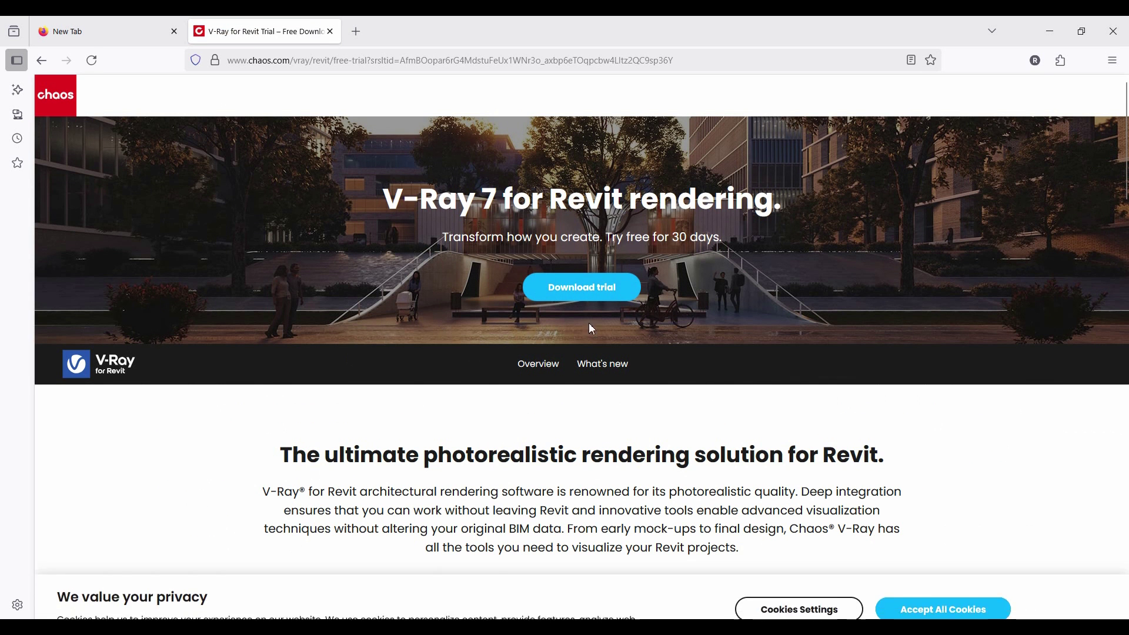
Browse the V-Ray 7 for Revit page, play its promo video, and scroll back to the top
scroll(574, 395, down, 6)
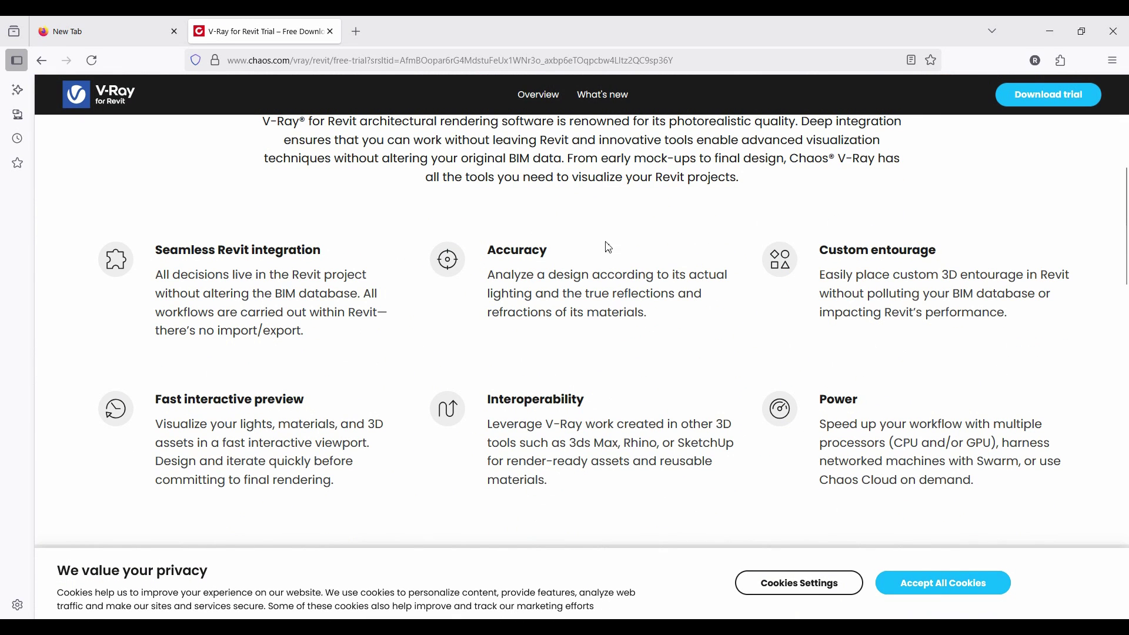
scroll(585, 388, down, 13)
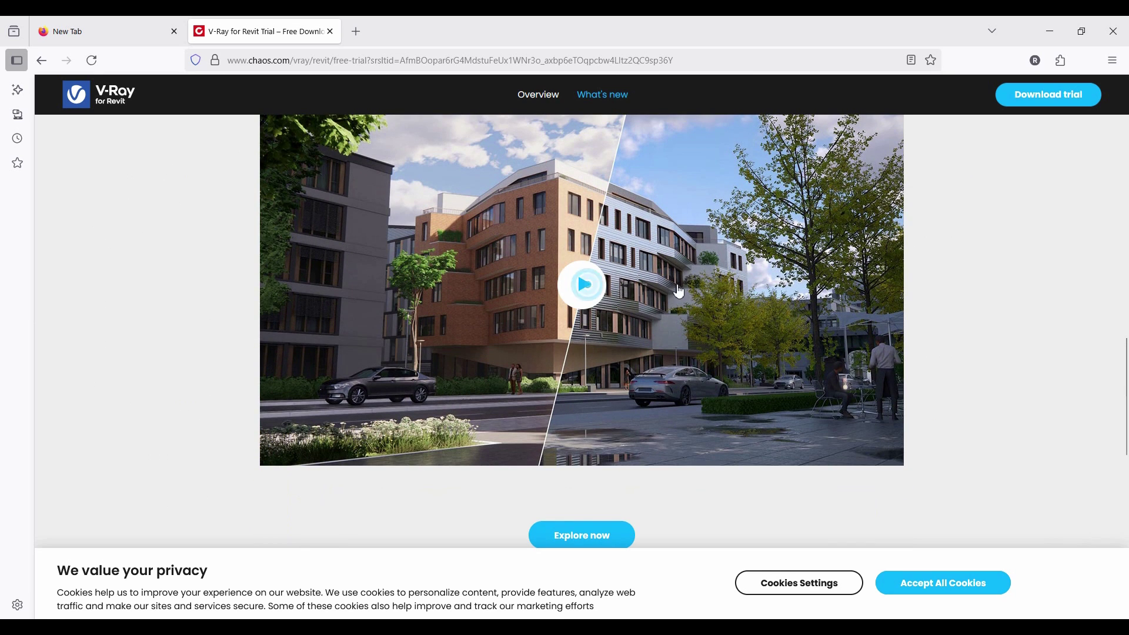
click(602, 288)
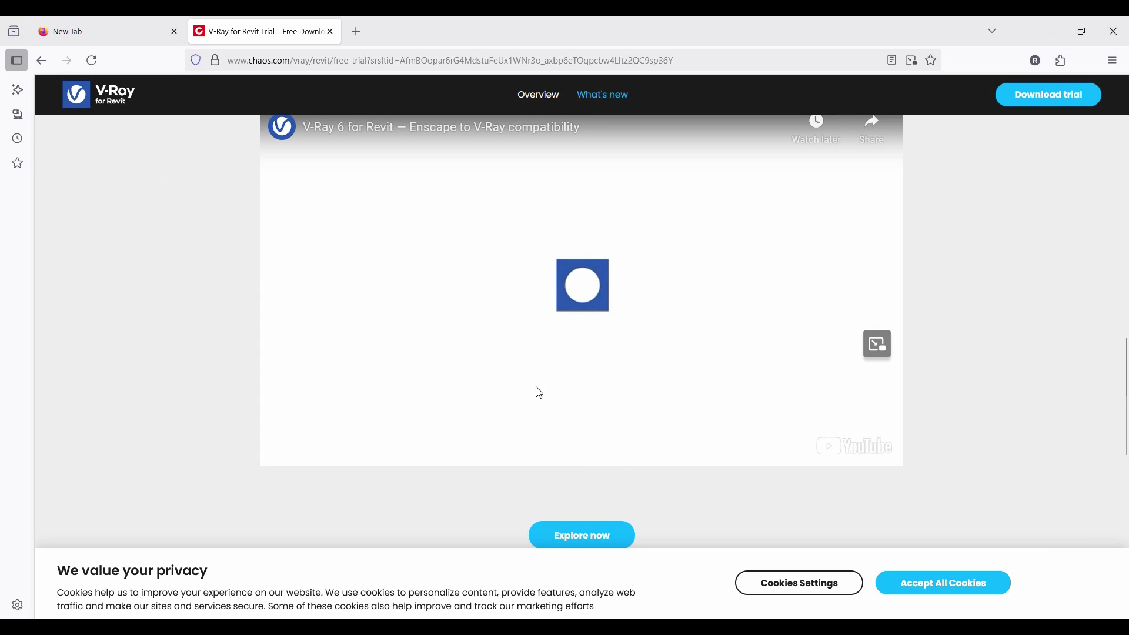
scroll(637, 379, up, 2)
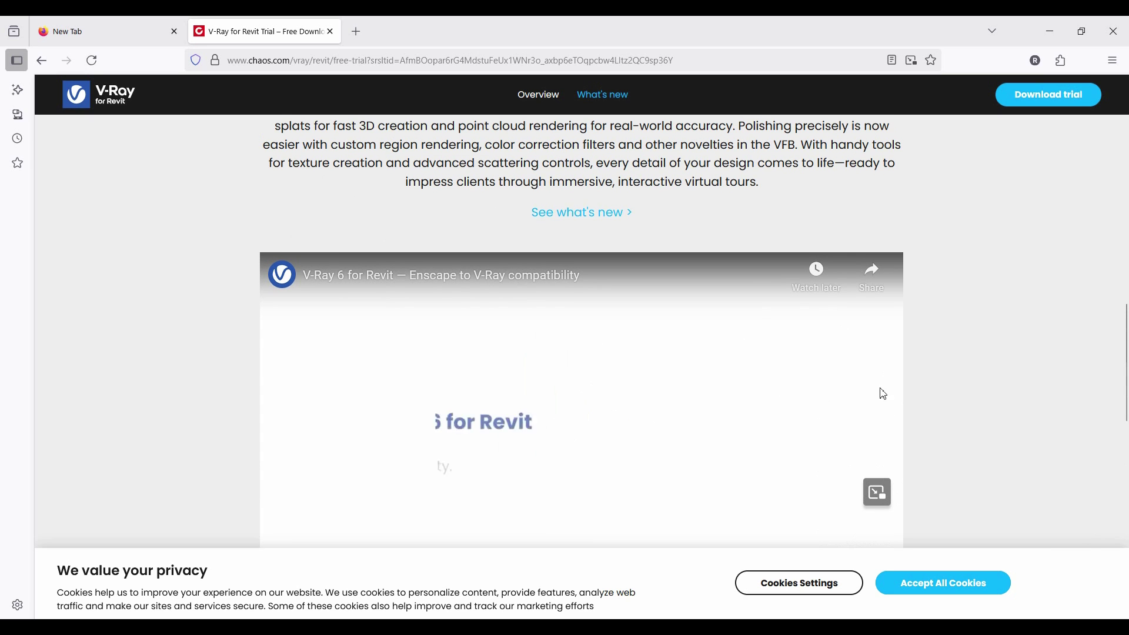
scroll(541, 446, down, 1)
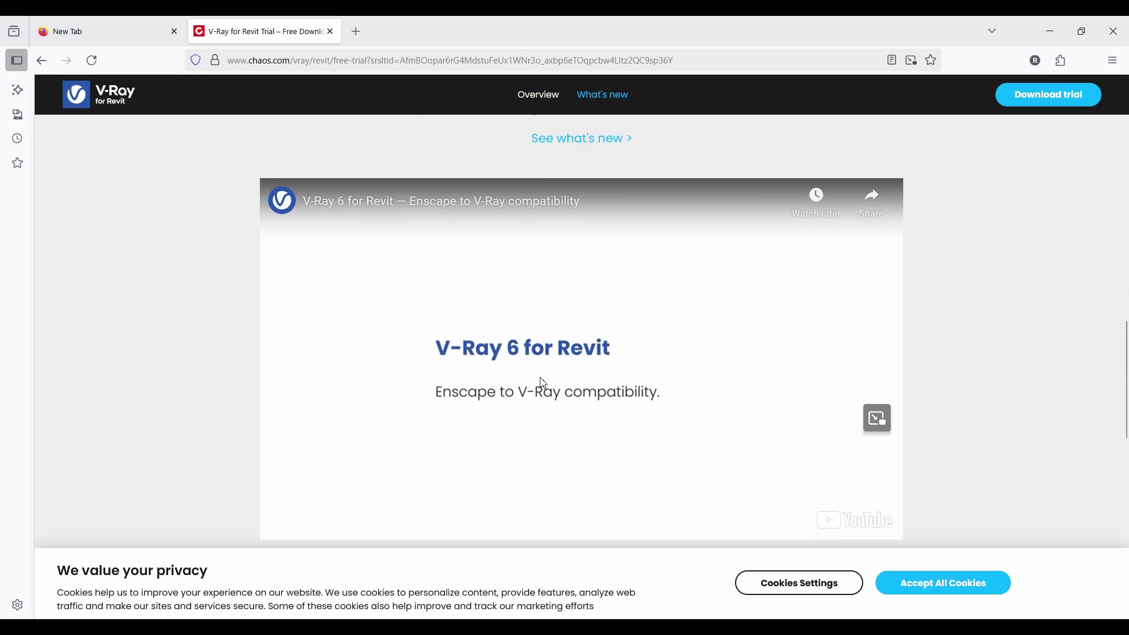
scroll(553, 388, up, 5)
scroll(567, 397, up, 10)
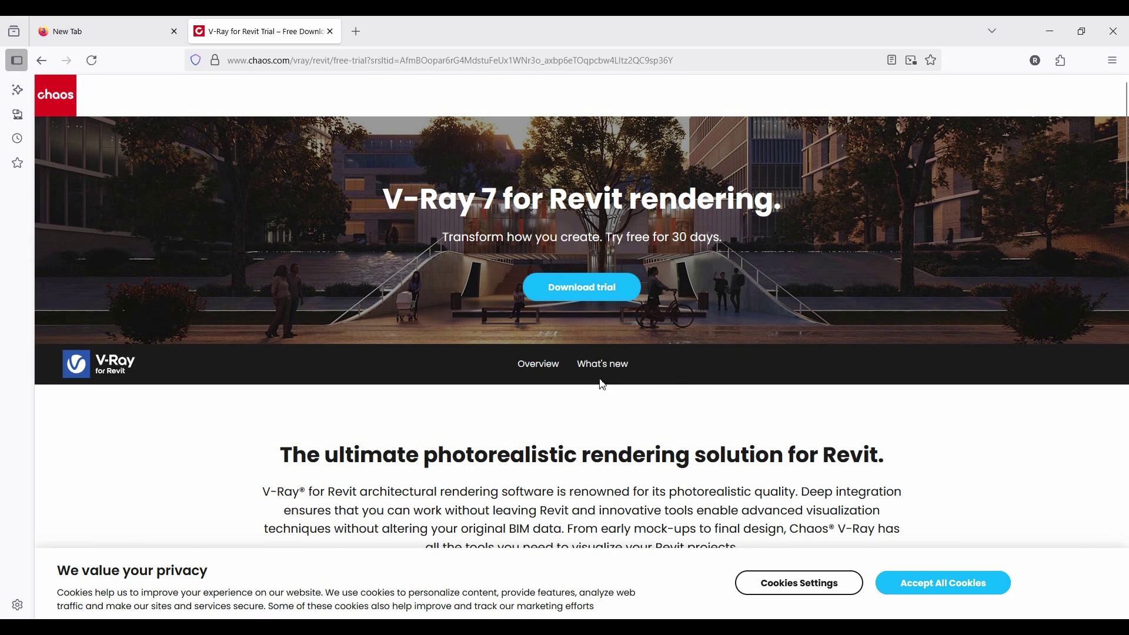
Request the V-Ray trial download and sign in to the Chaos account
click(598, 288)
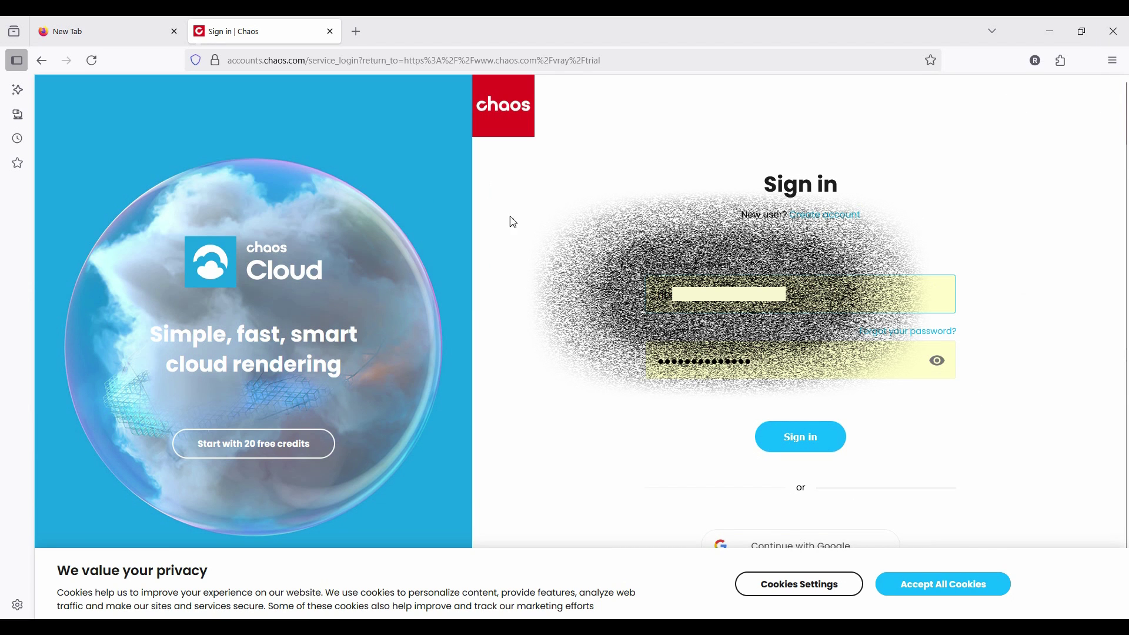
click(804, 438)
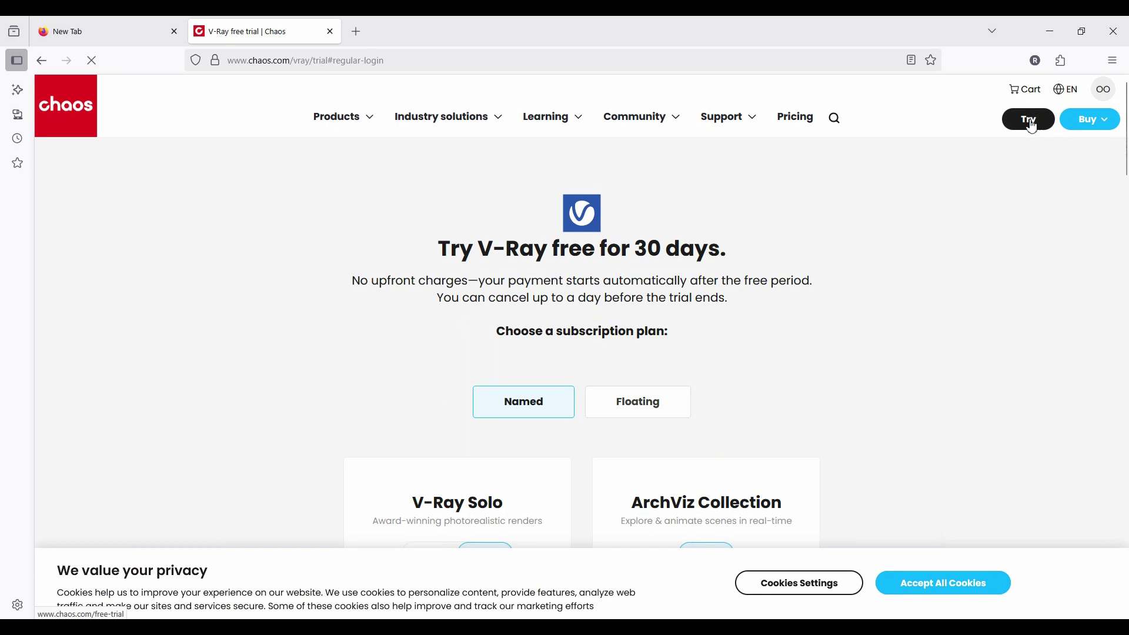
Review the V-Ray Solo and ArchViz Collection trial plans, then bring up File Explorer
scroll(776, 391, down, 1)
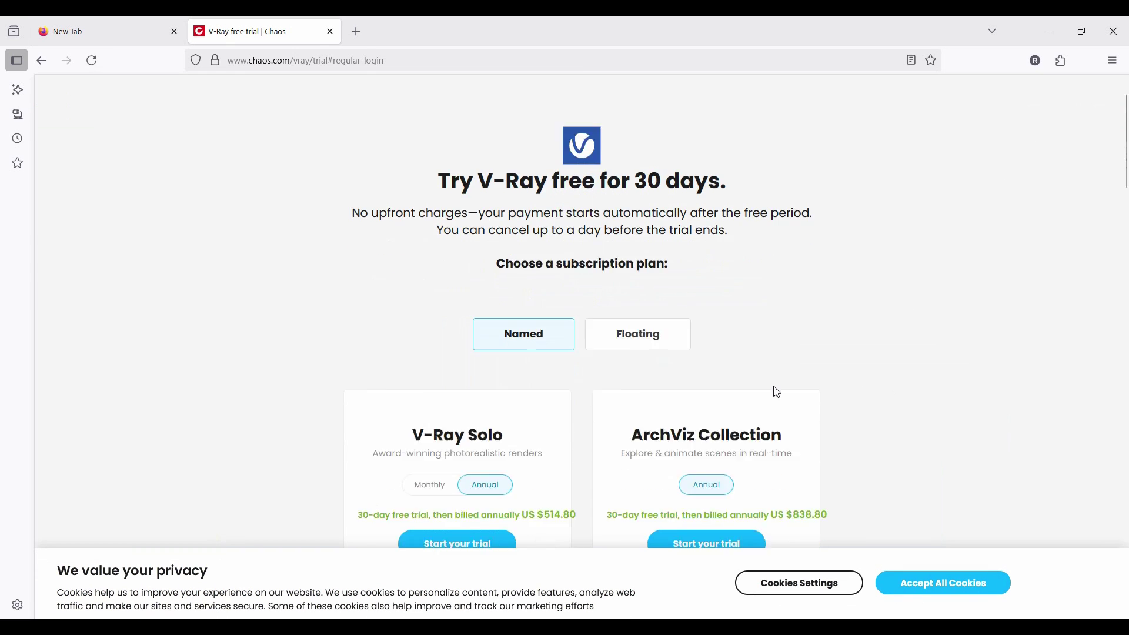
scroll(735, 360, down, 1)
scroll(520, 476, down, 2)
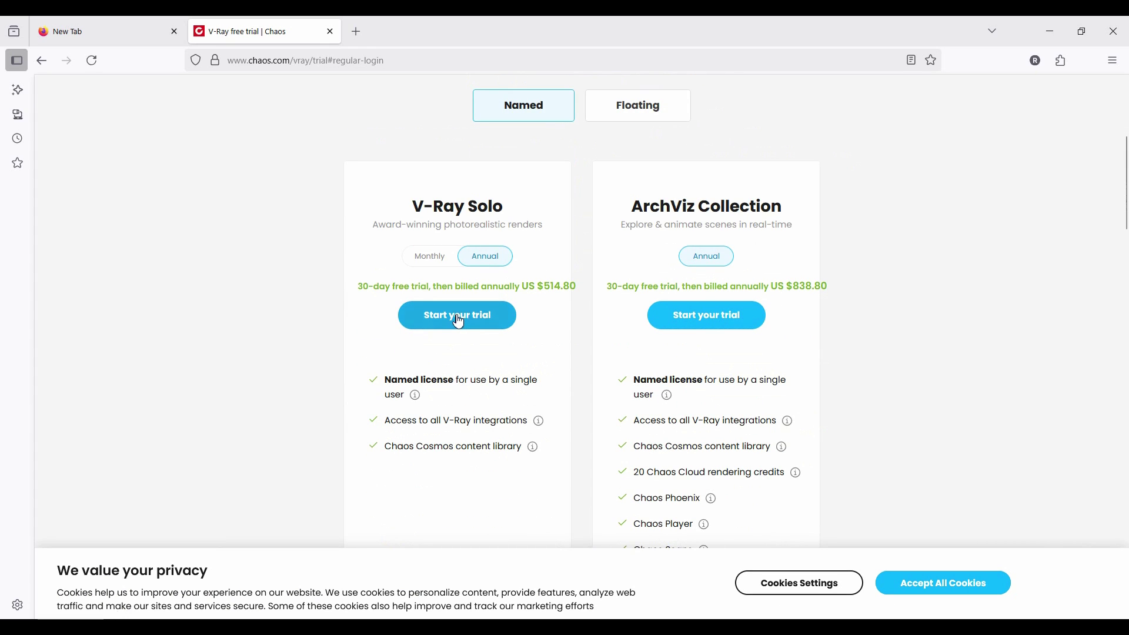
scroll(461, 321, up, 3)
scroll(556, 280, up, 1)
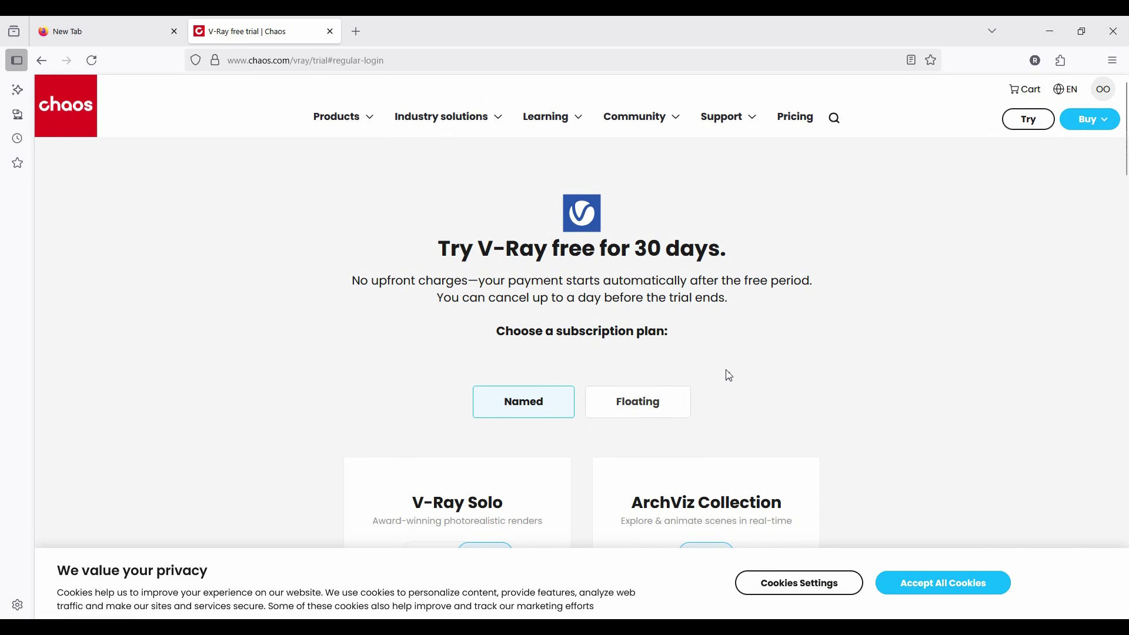
scroll(729, 376, down, 2)
scroll(971, 424, down, 1)
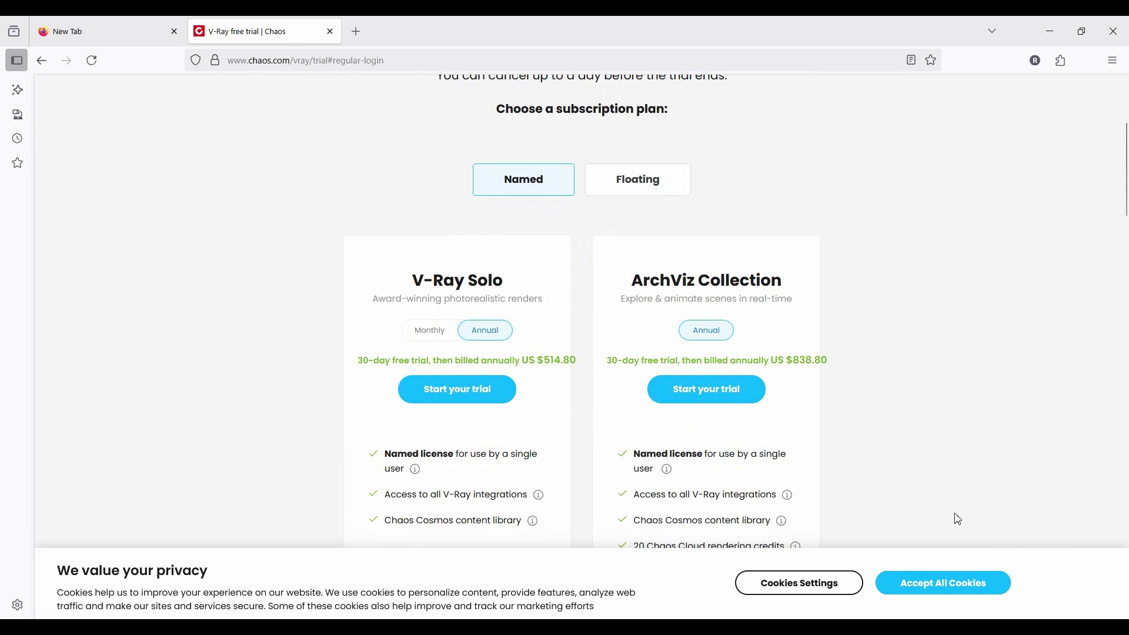
scroll(486, 418, down, 2)
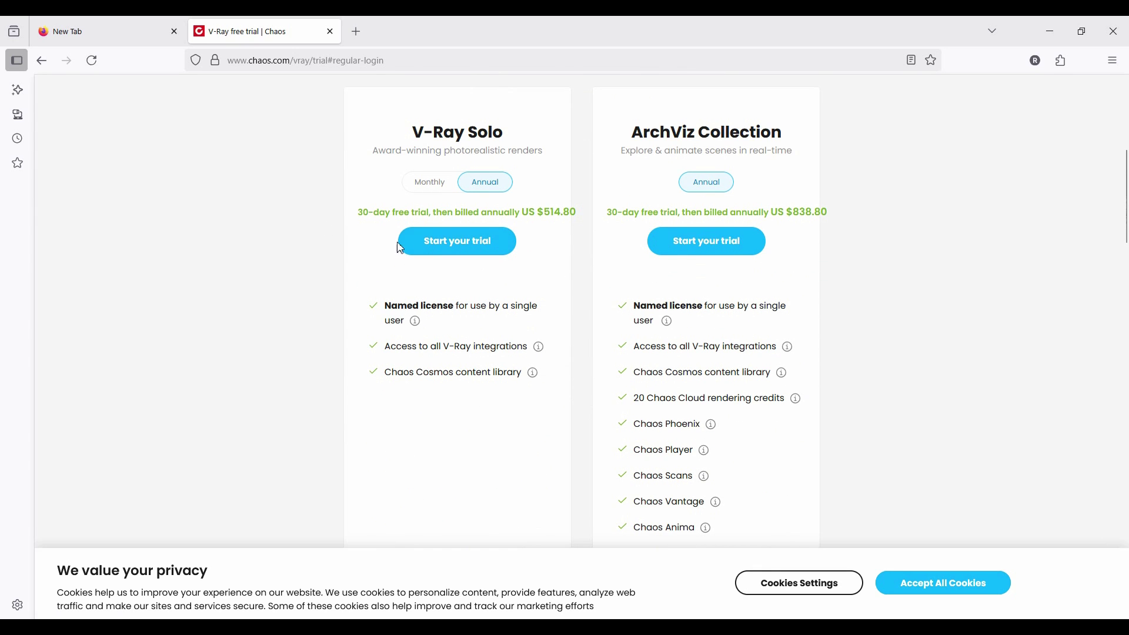
scroll(529, 268, down, 2)
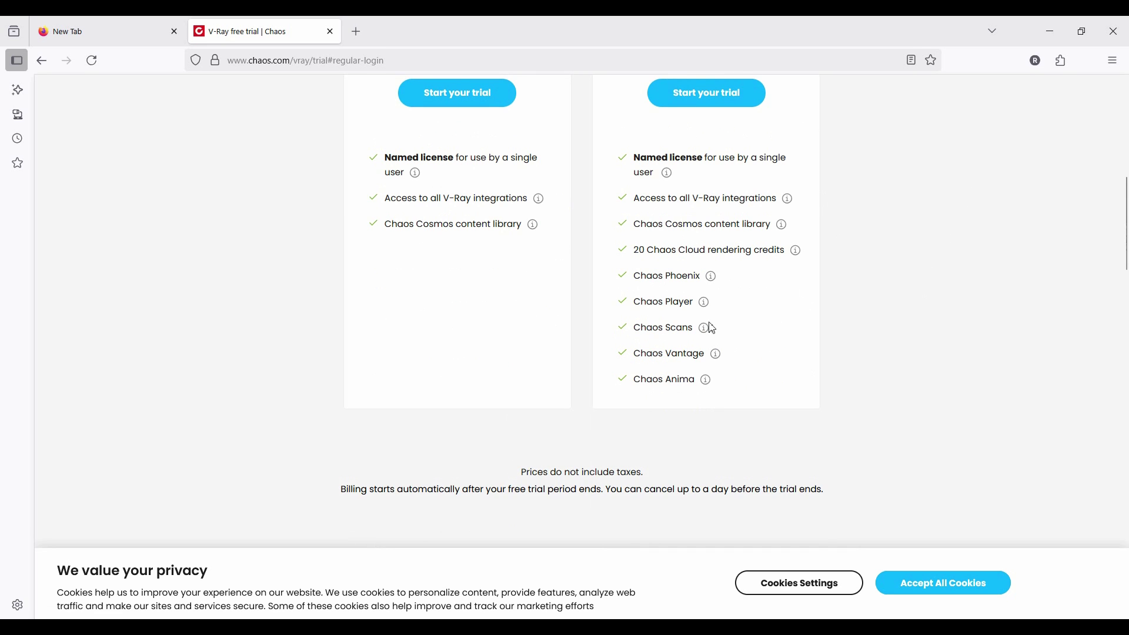
scroll(713, 328, up, 2)
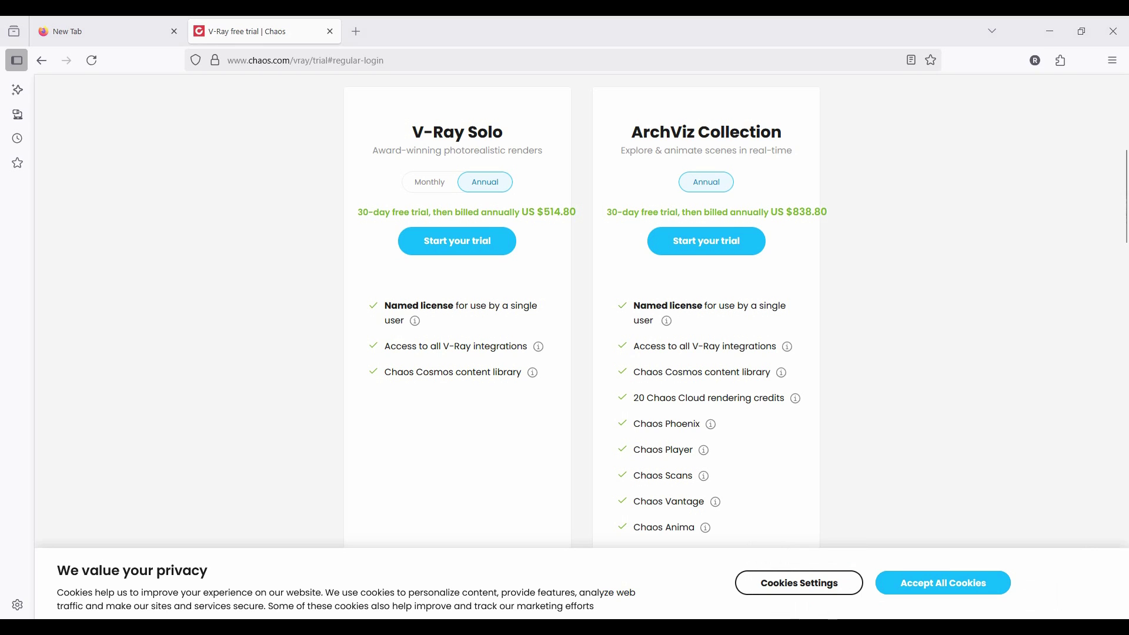
key(super+e)
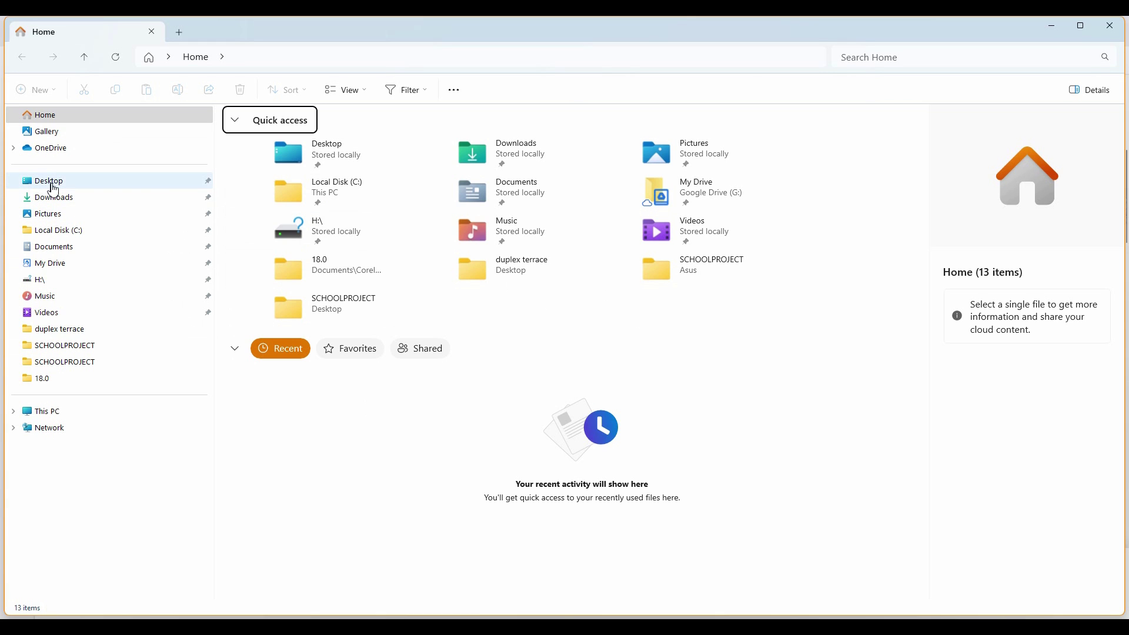
Find the Chaos V-Ray 7.10.01 for Autodesk Revit zip on the Desktop and open it with WinRAR archiver
click(52, 181)
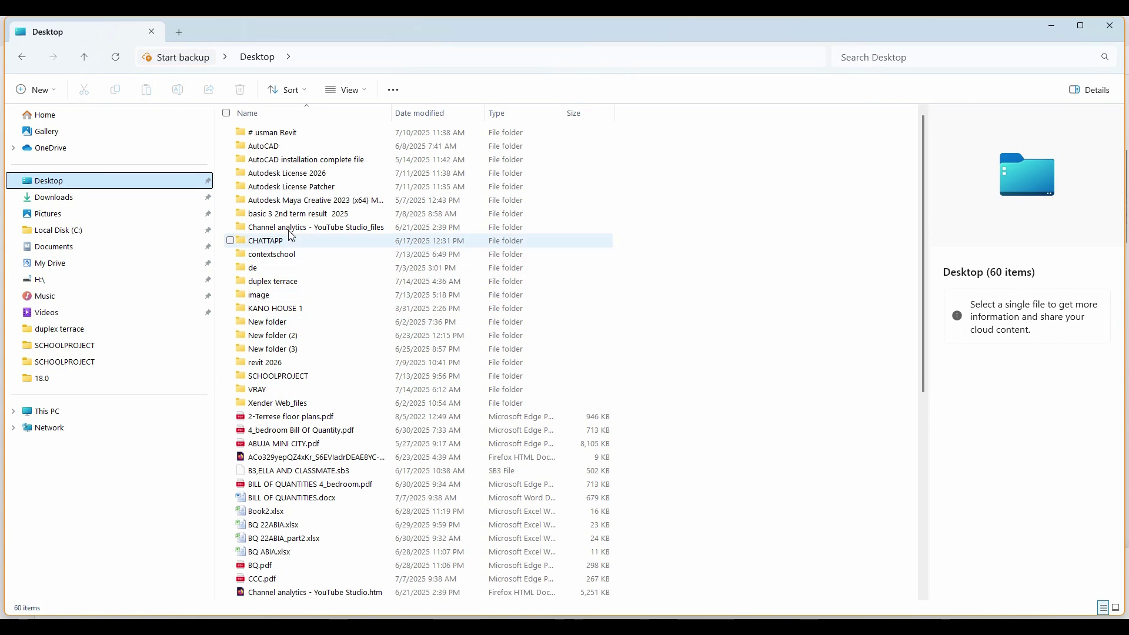
scroll(287, 470, down, 8)
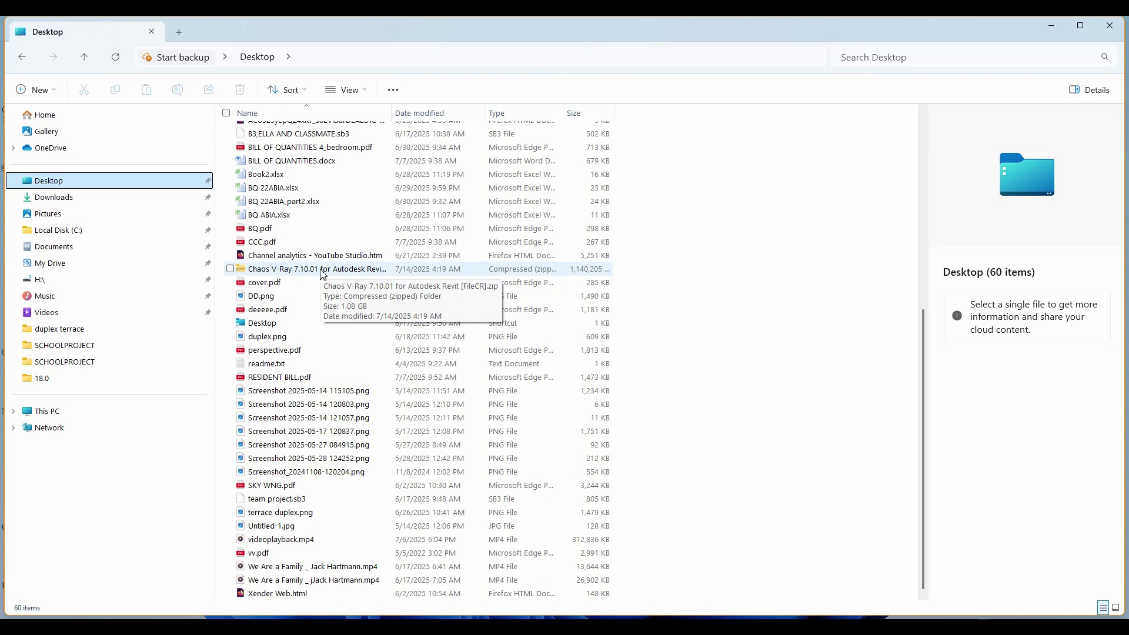
click(335, 275)
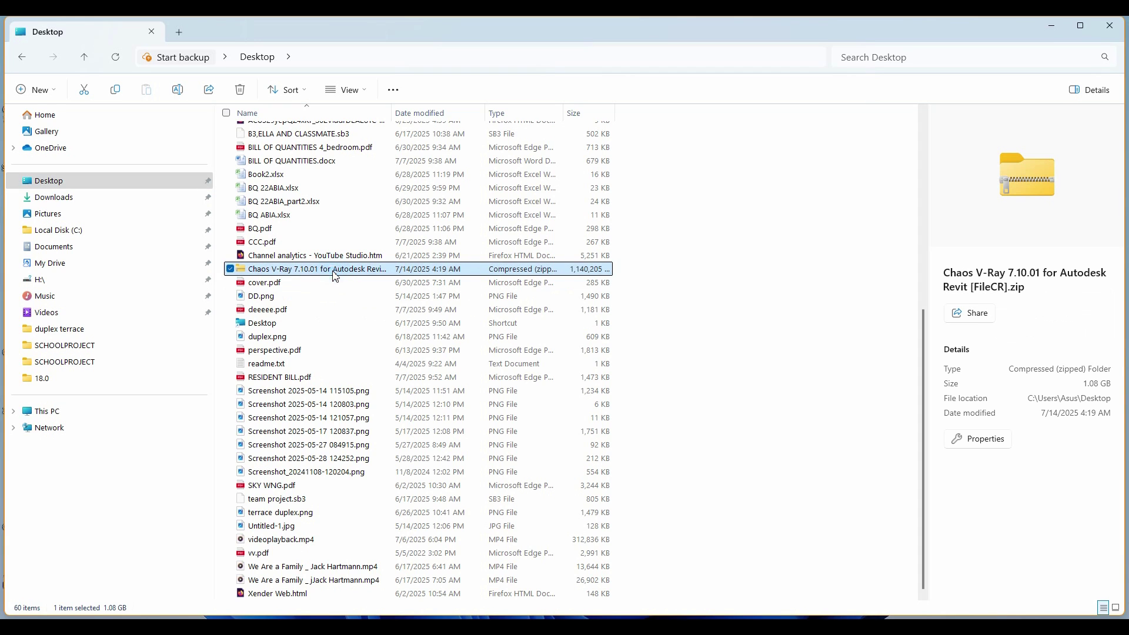
right_click(336, 275)
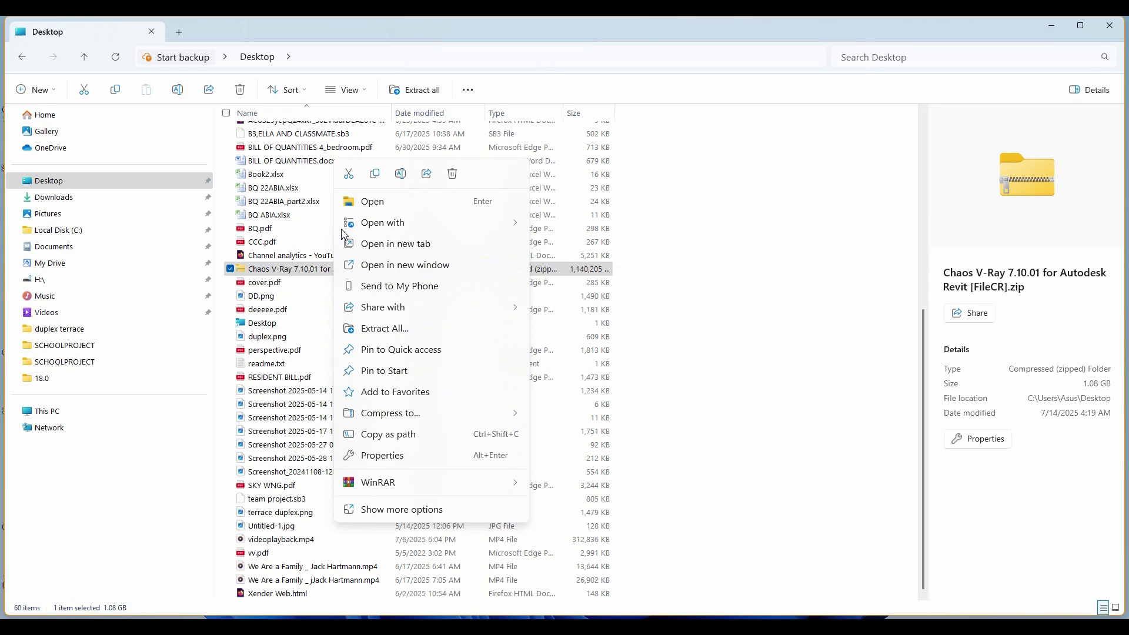
mouse_move(464, 231)
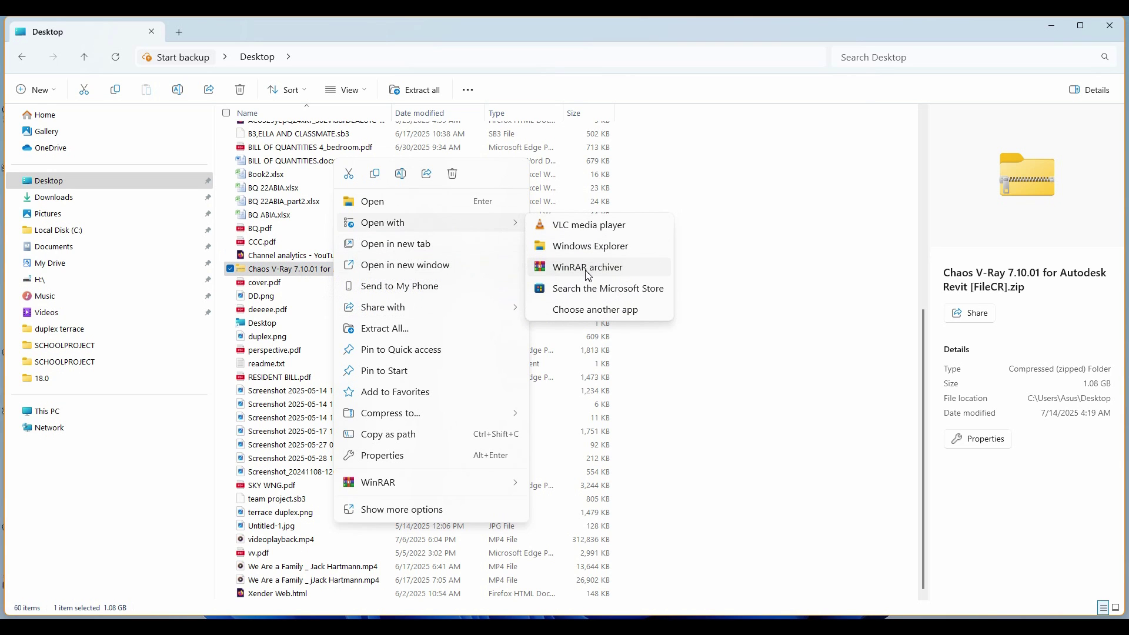
Open the zip in WinRAR, close the blank pop-up, and select the Chaos V-Ray folder
click(590, 272)
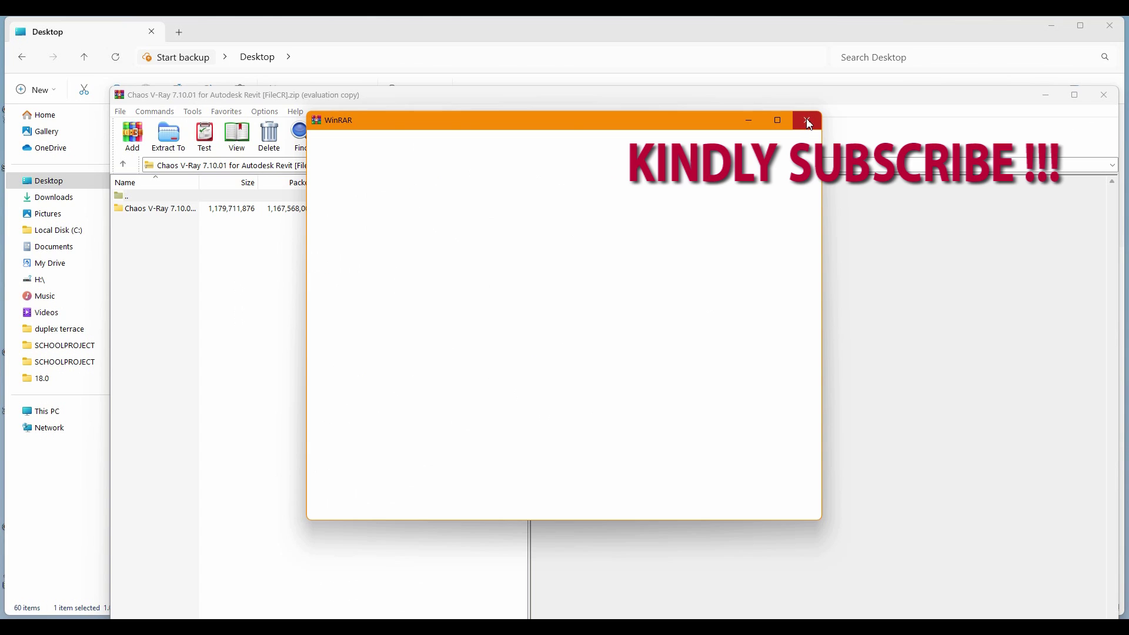
click(805, 122)
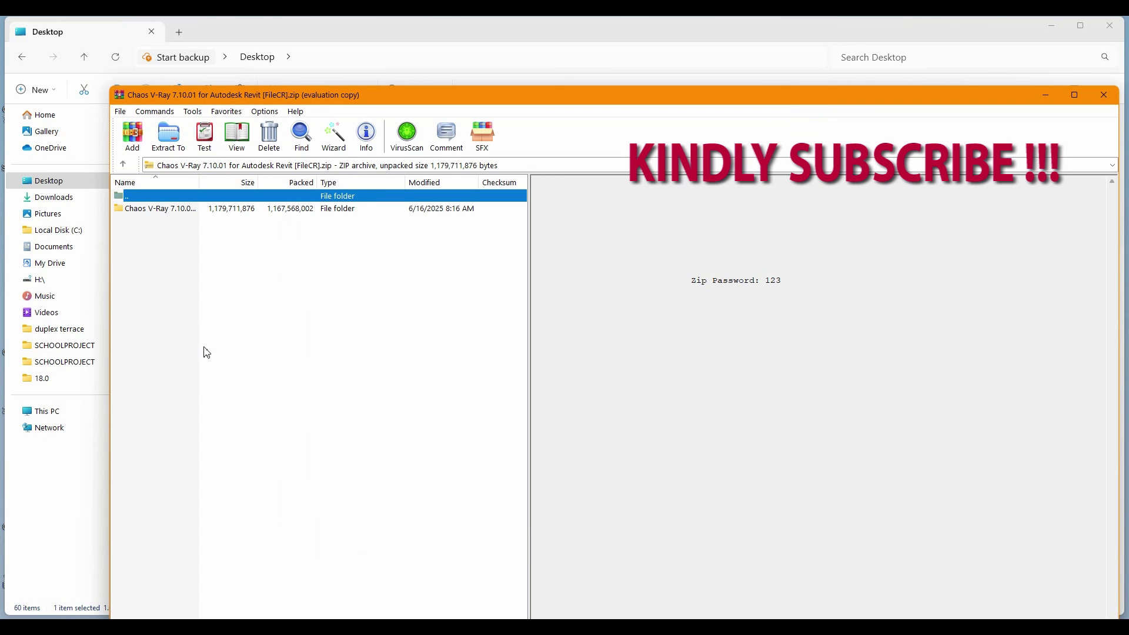
click(158, 210)
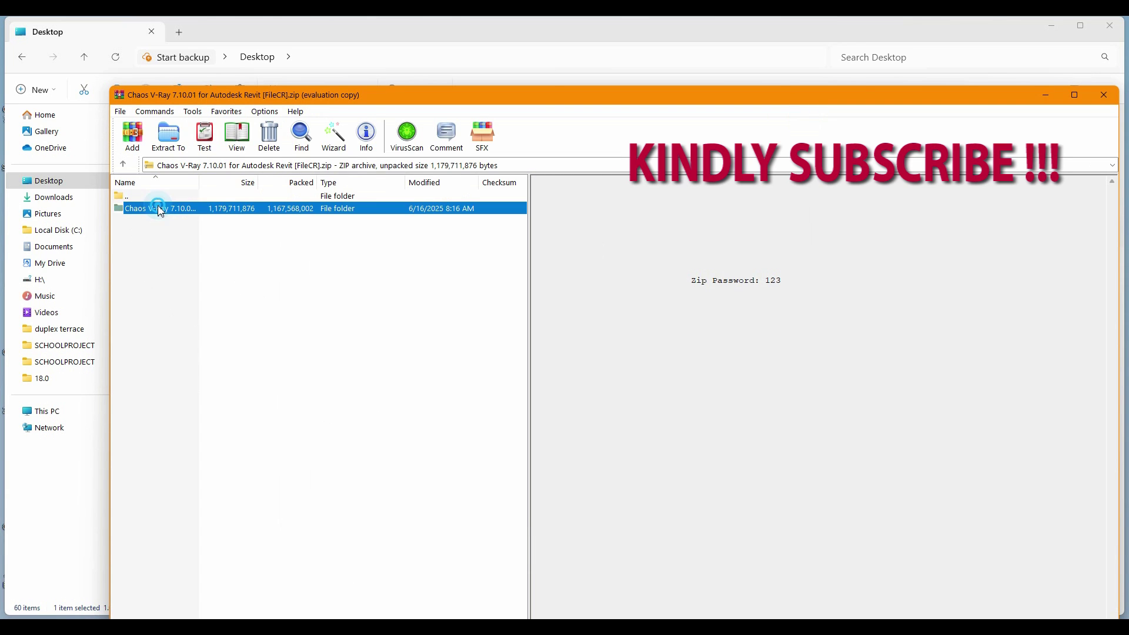
Extract the Chaos V-Ray folder to Desktop\VRAY, replacing existing files, then close WinRAR
click(169, 138)
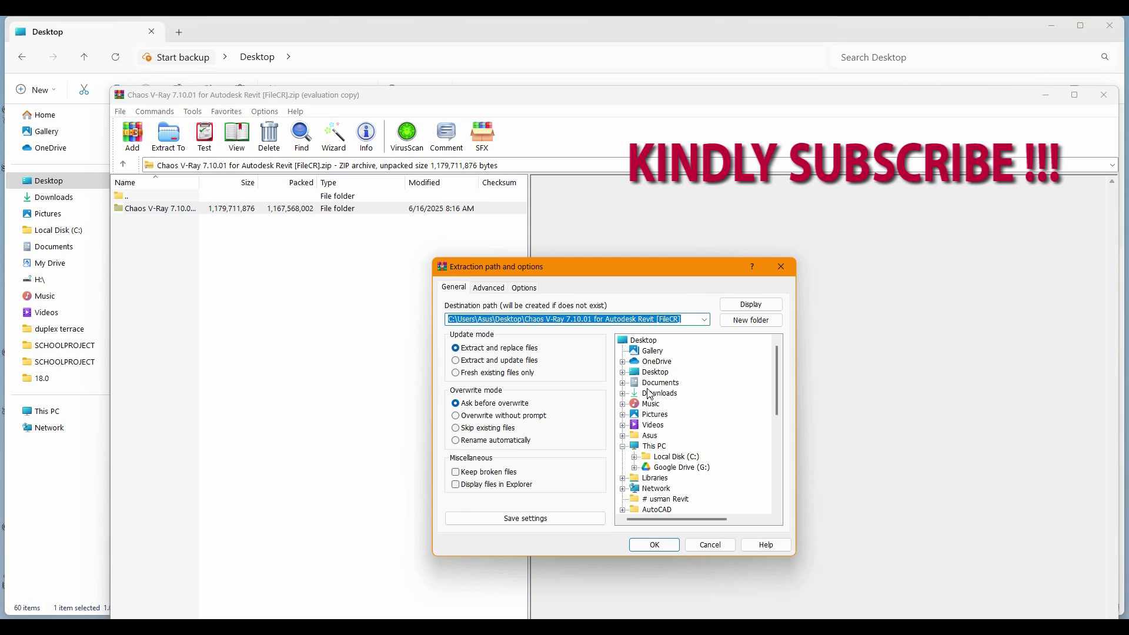
click(659, 375)
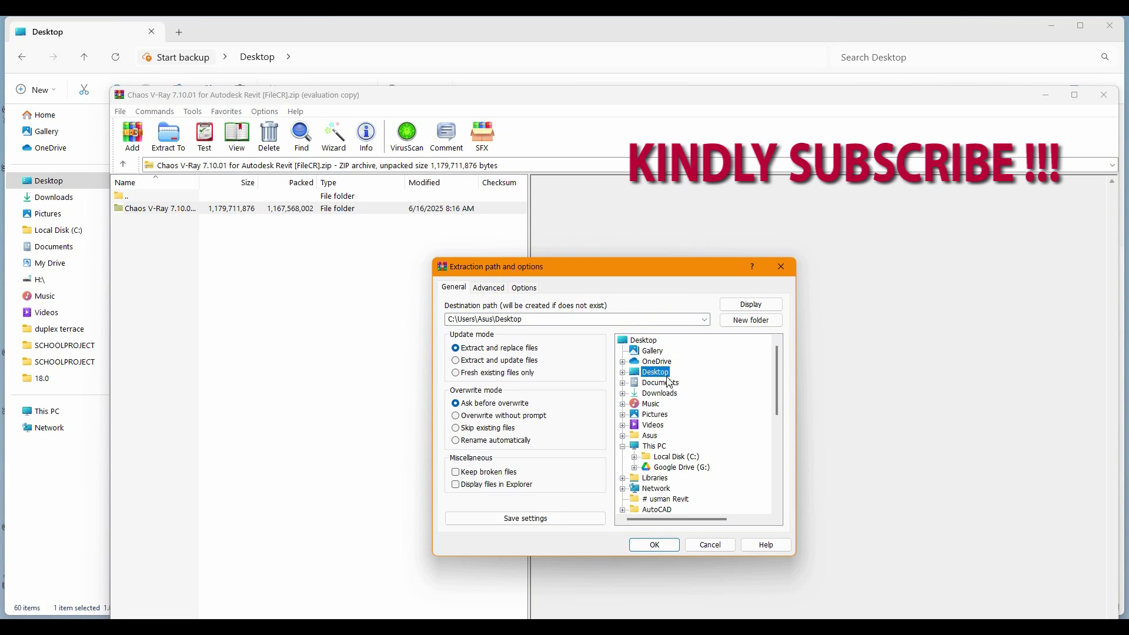
drag(777, 396, 783, 478)
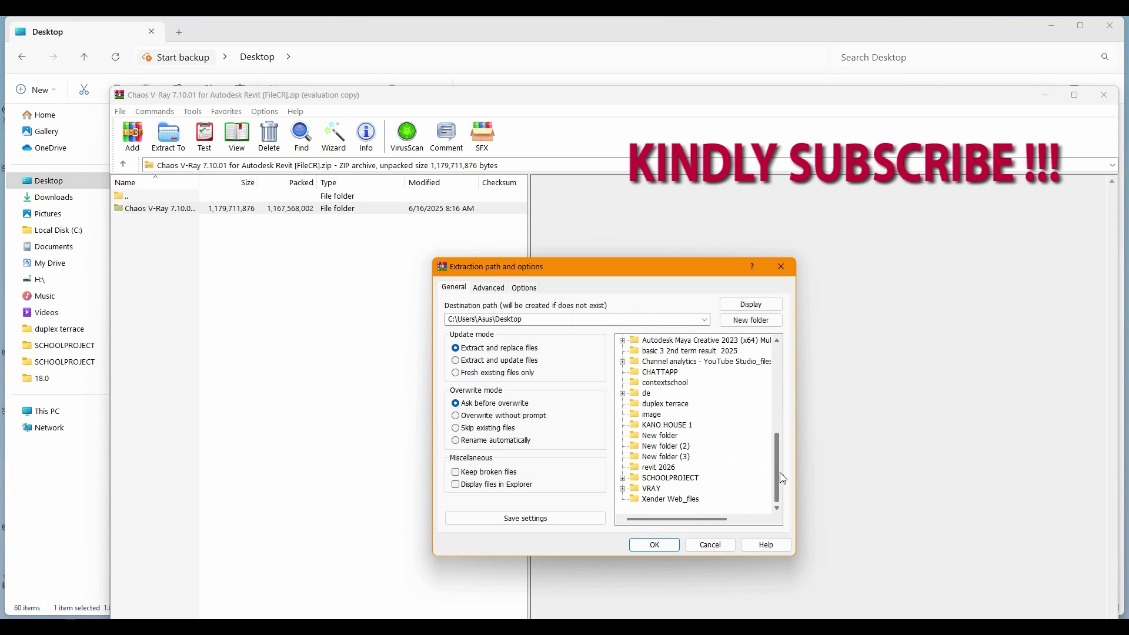
click(651, 488)
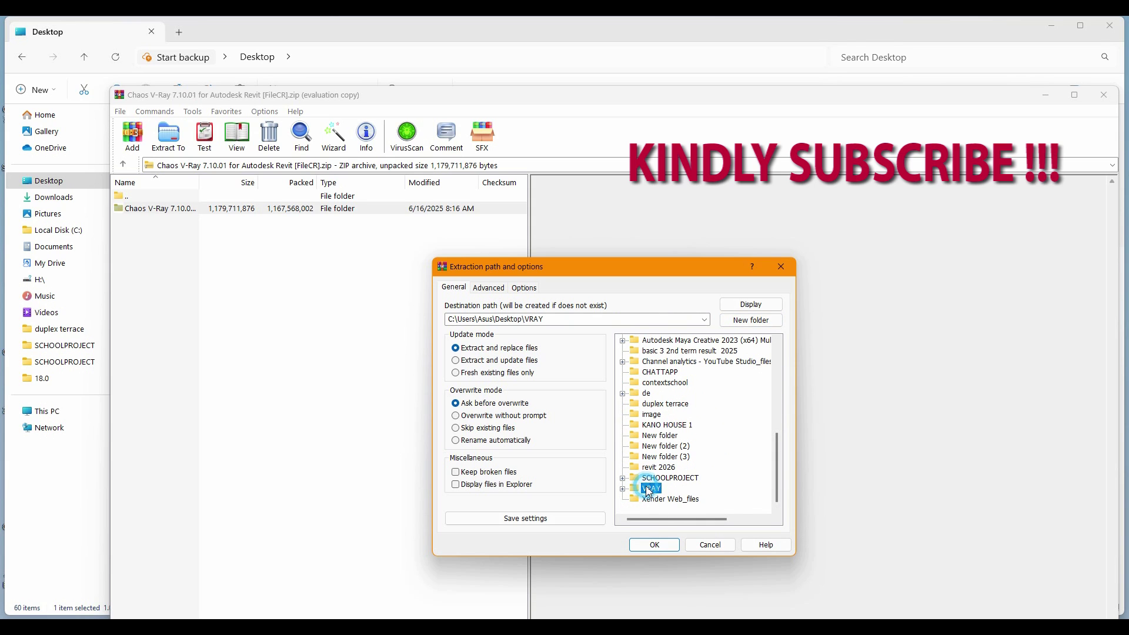
click(657, 545)
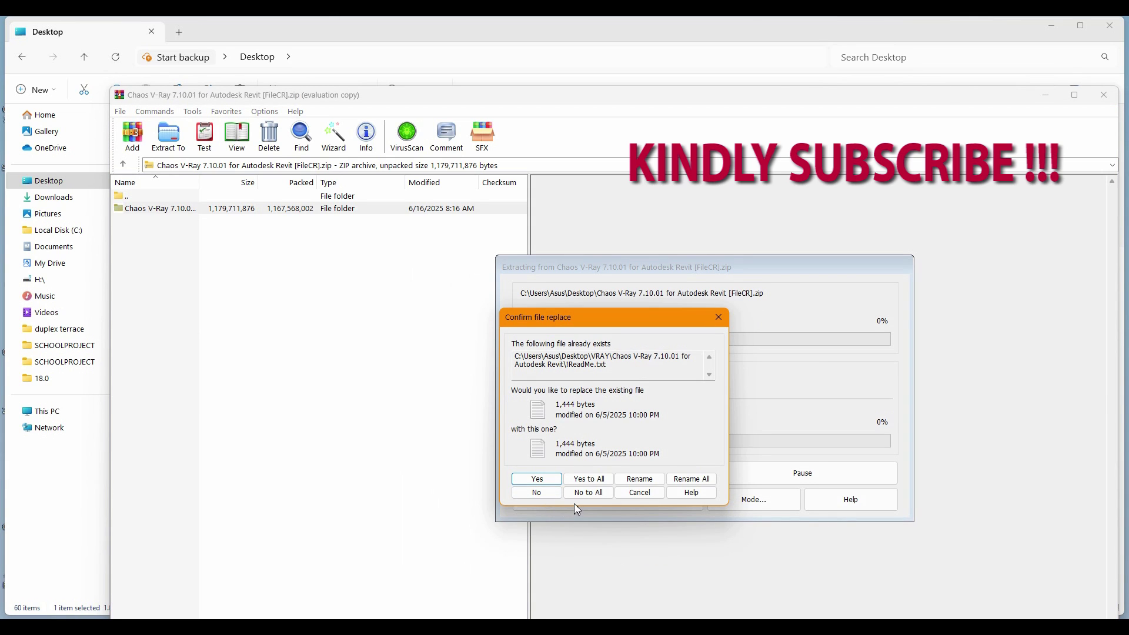
click(589, 479)
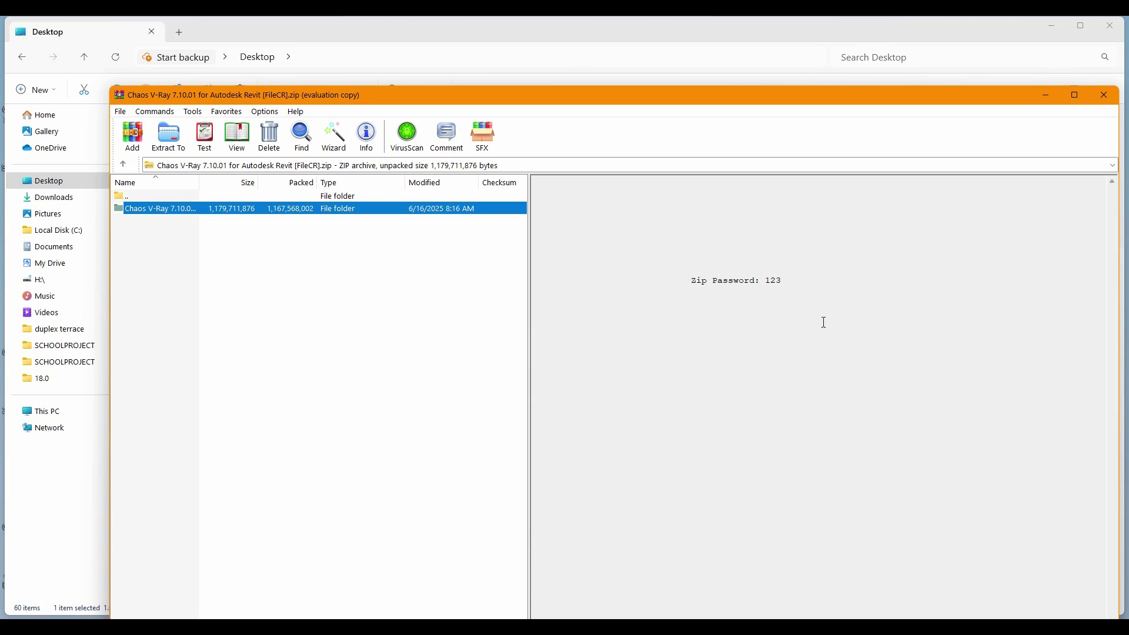
click(1048, 95)
Open VRAY > Chaos V-Ray 7.10.01 for Autodesk Revit and select vray_71001_revit_win_x64.exe
click(1052, 26)
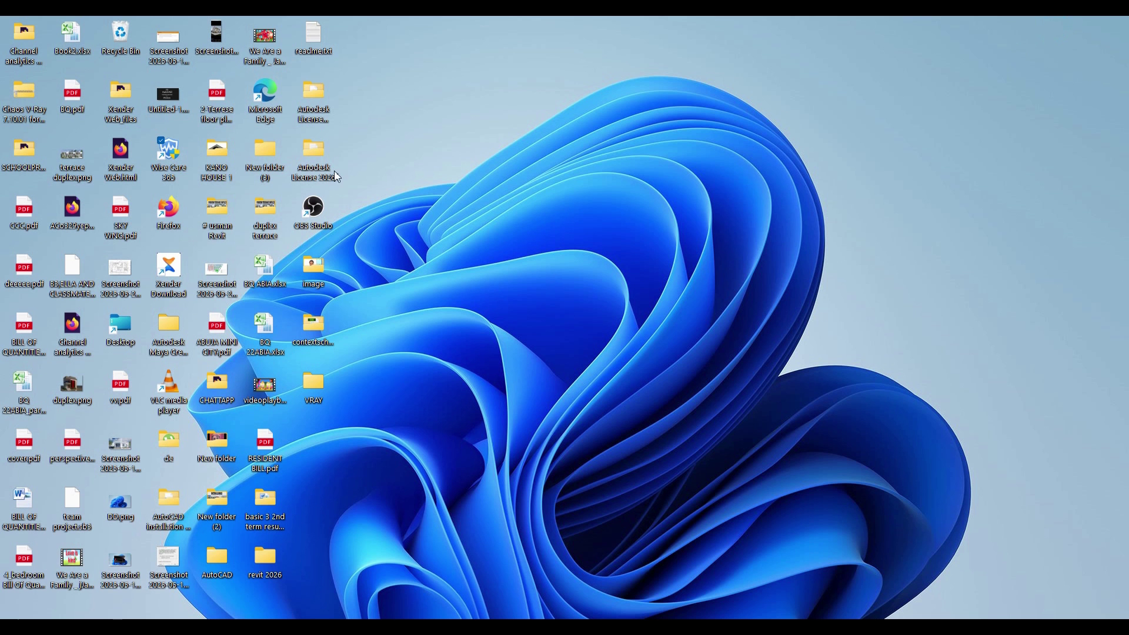
double_click(311, 381)
double_click(320, 134)
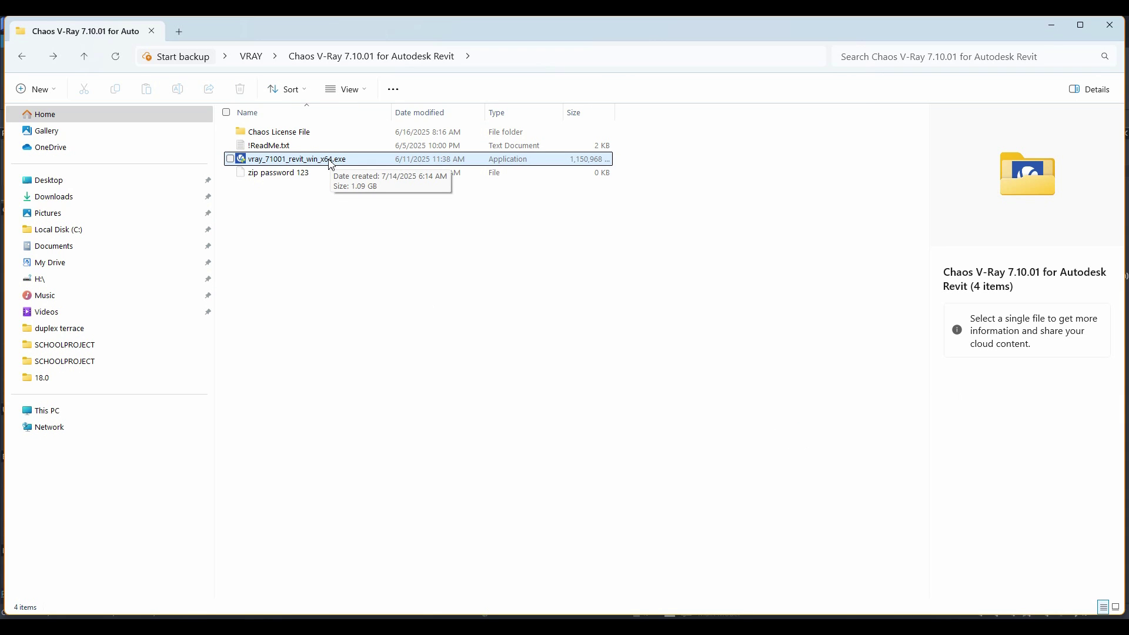
click(330, 161)
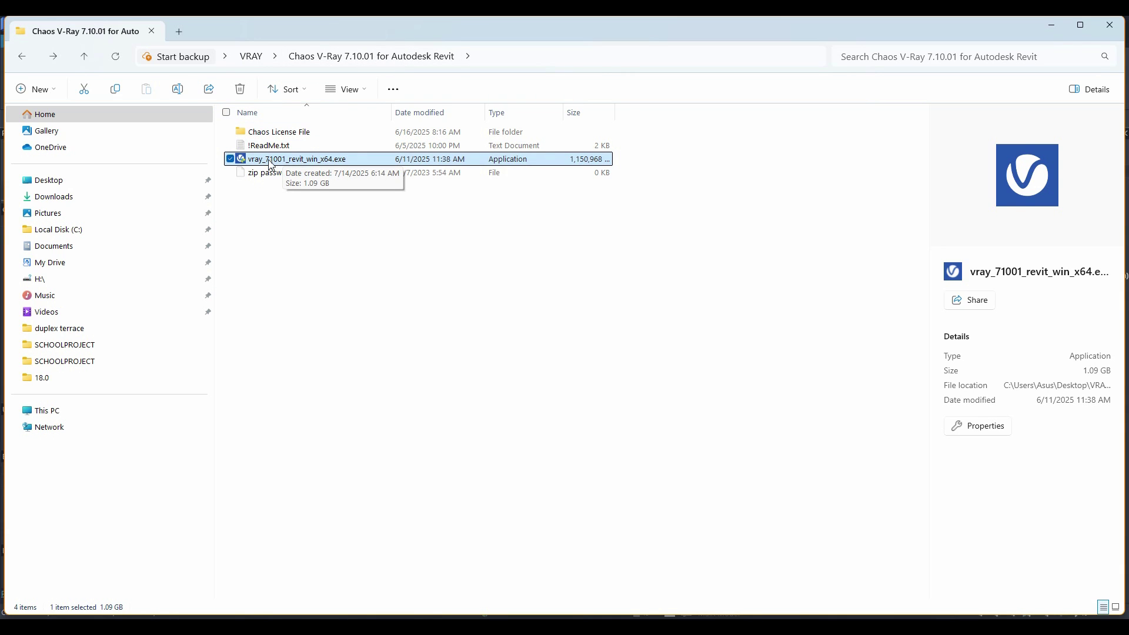
Run vray_71001_revit_win_x64.exe as administrator
right_click(281, 162)
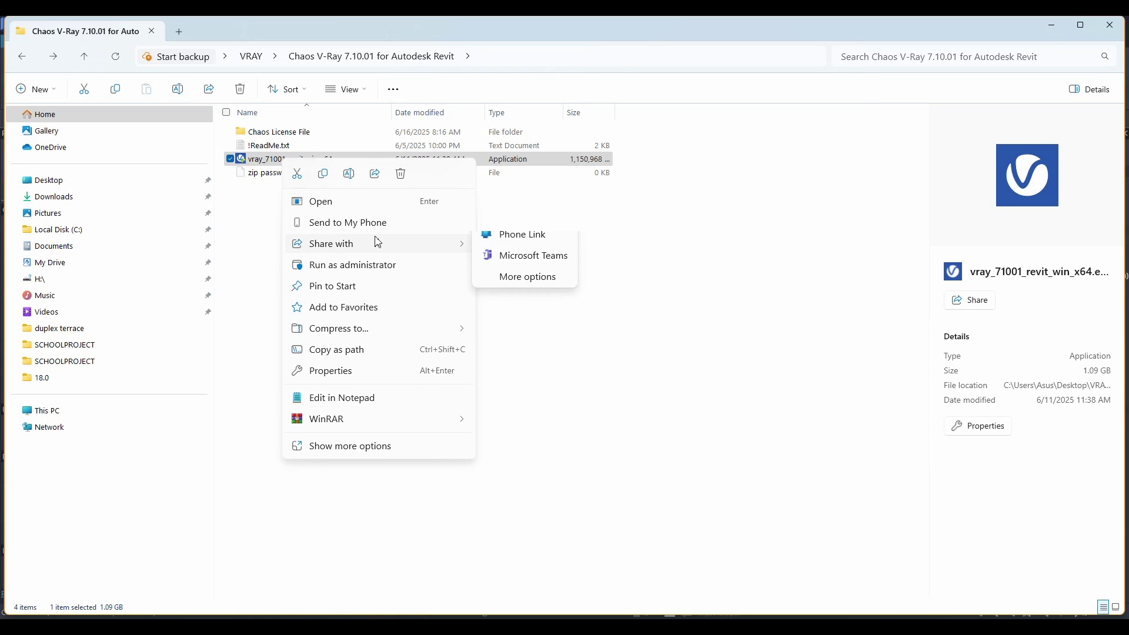
click(355, 266)
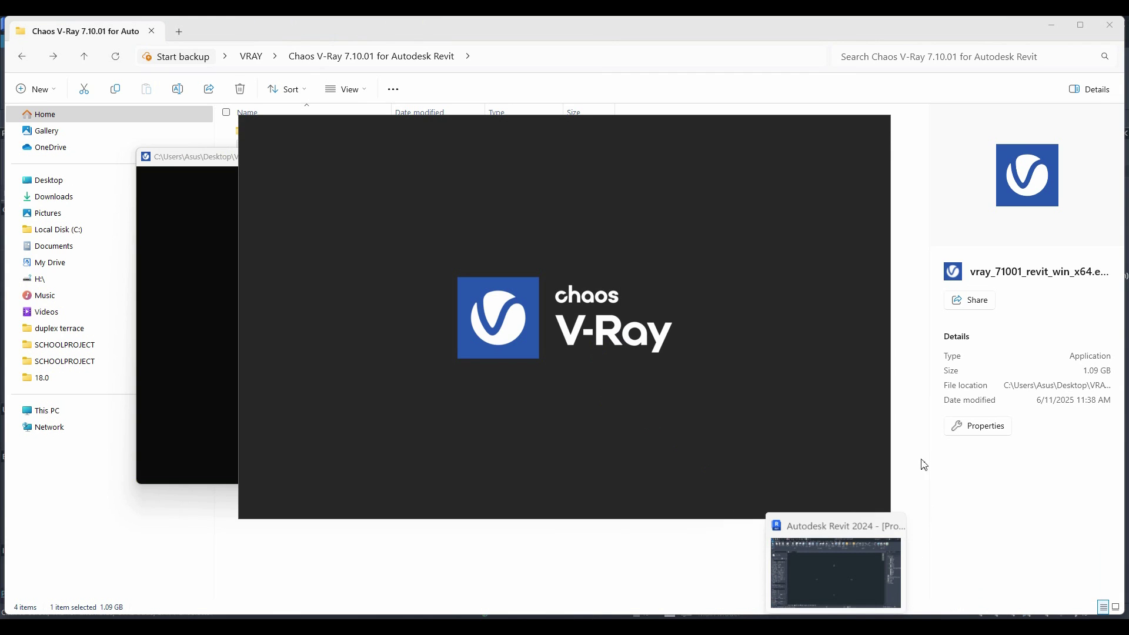
mouse_move(829, 615)
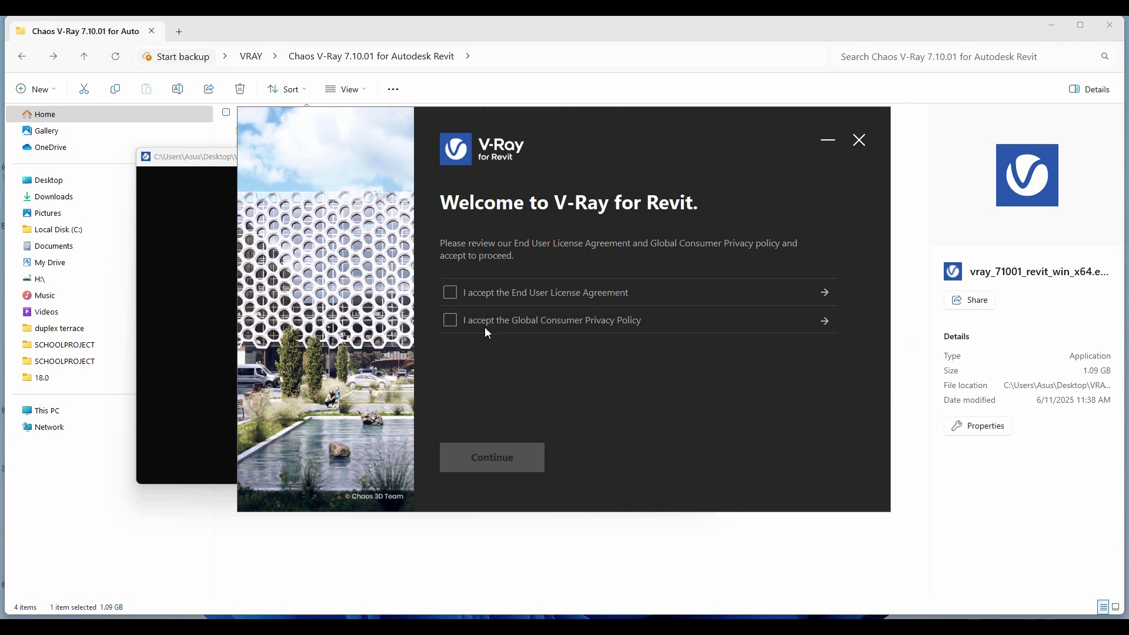
Accept the End User License Agreement and Global Consumer Privacy Policy and continue
click(451, 293)
click(452, 321)
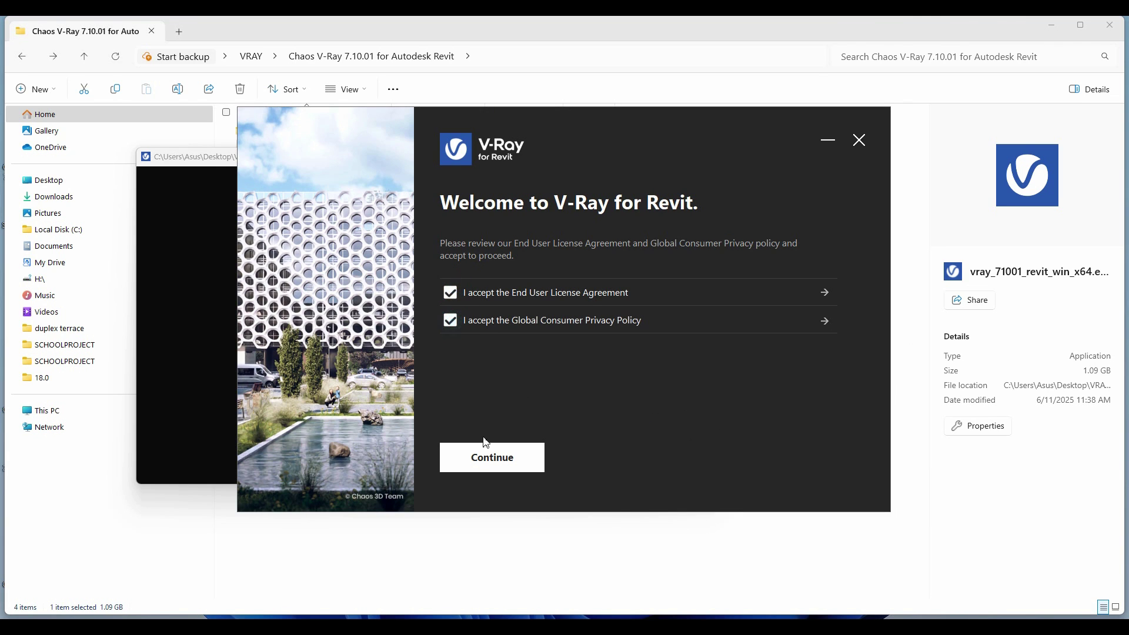
click(493, 465)
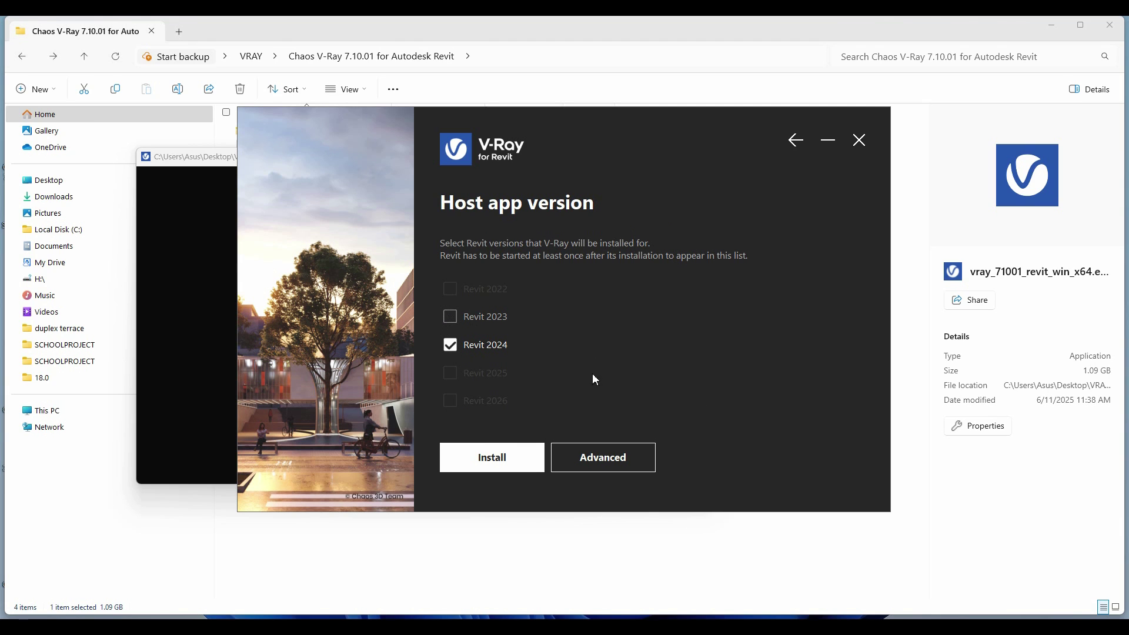
Install V-Ray for Revit 2024, then enable personalized telemetry and finish
click(494, 461)
click(492, 458)
click(483, 460)
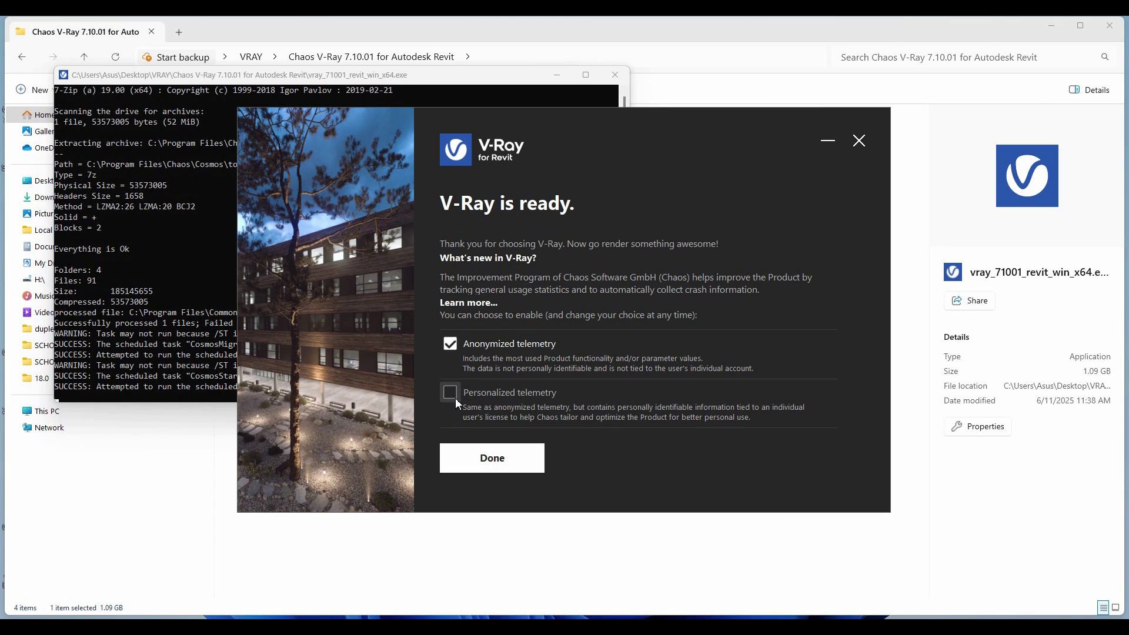
click(451, 395)
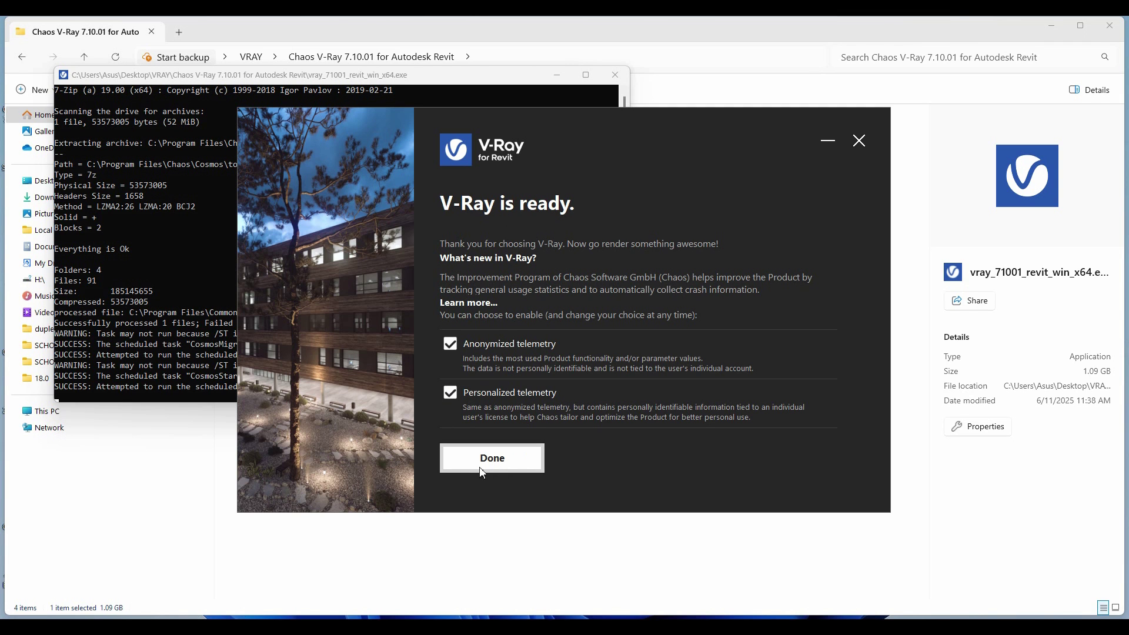
click(529, 469)
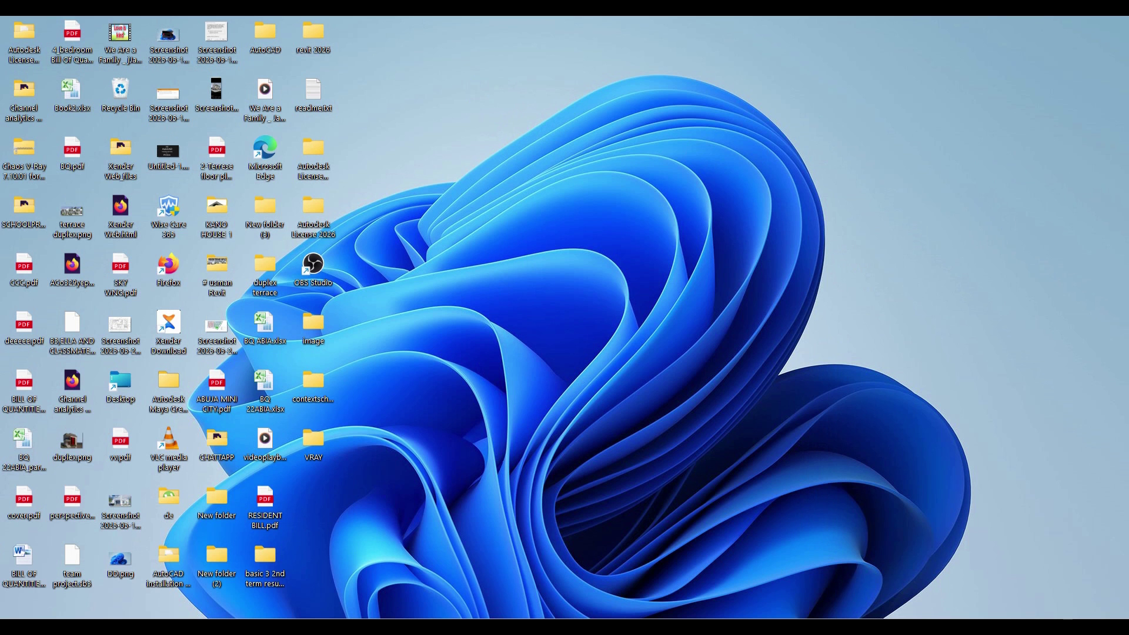
Launch Revit 2024 by searching 'revit' in Windows search
key(super+w)
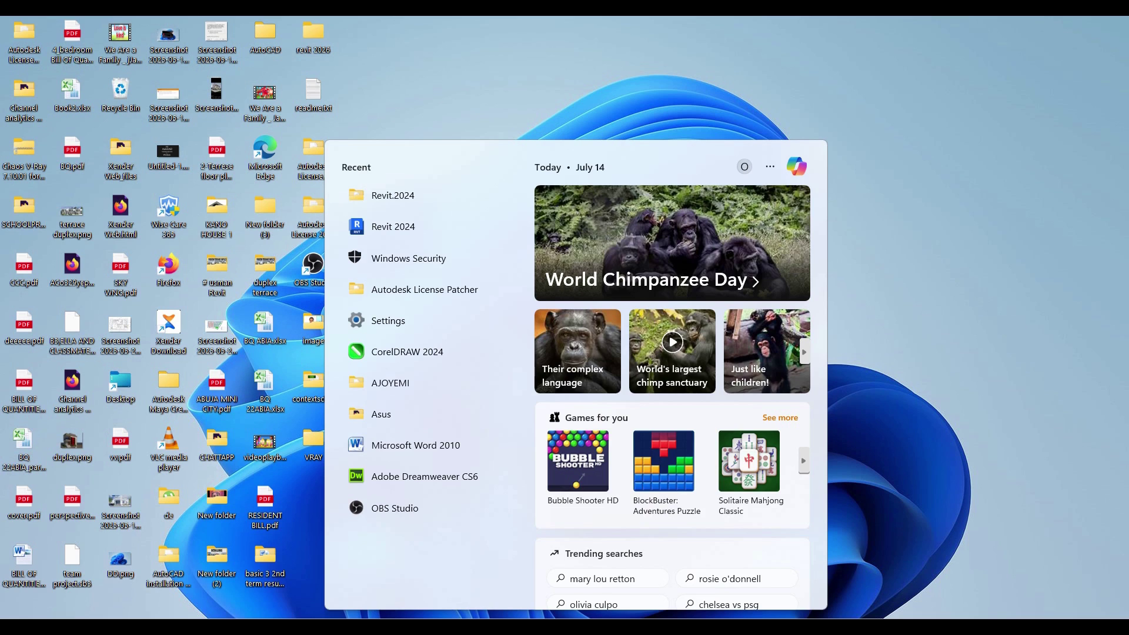
text(revit)
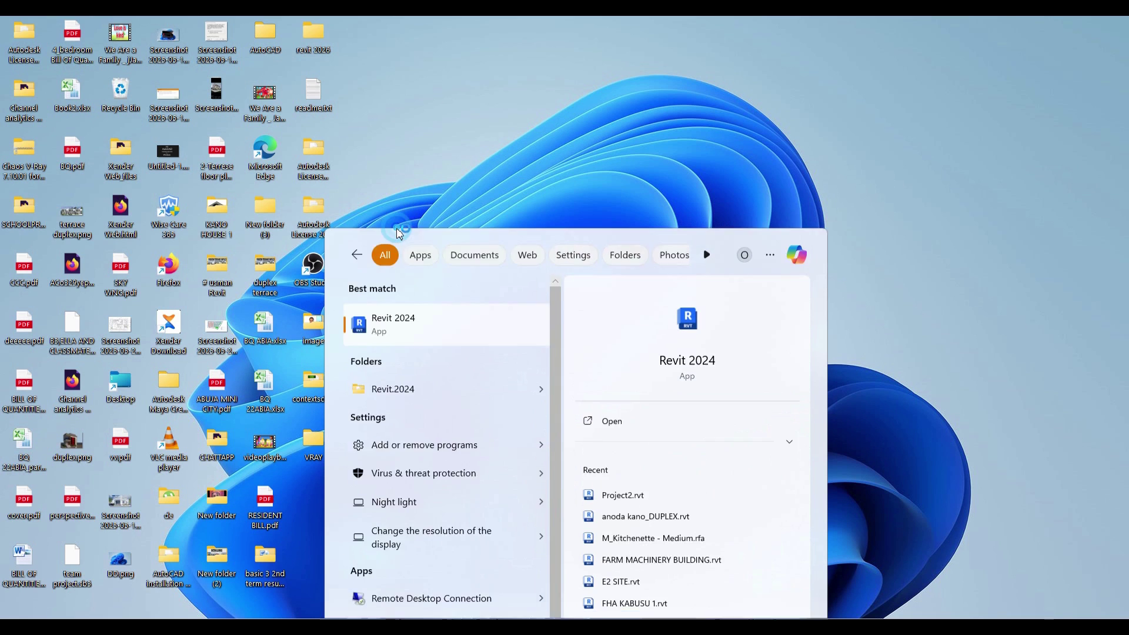
key(Return)
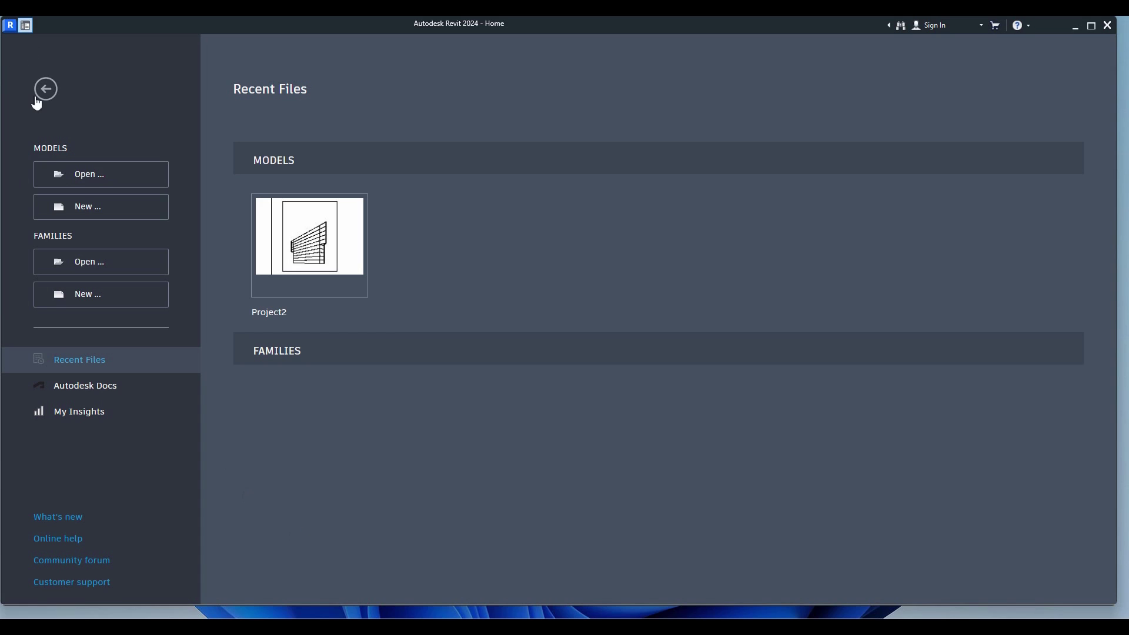
Open the recent Project2 model and enable V-Ray from the V-Ray ribbon tab
click(290, 238)
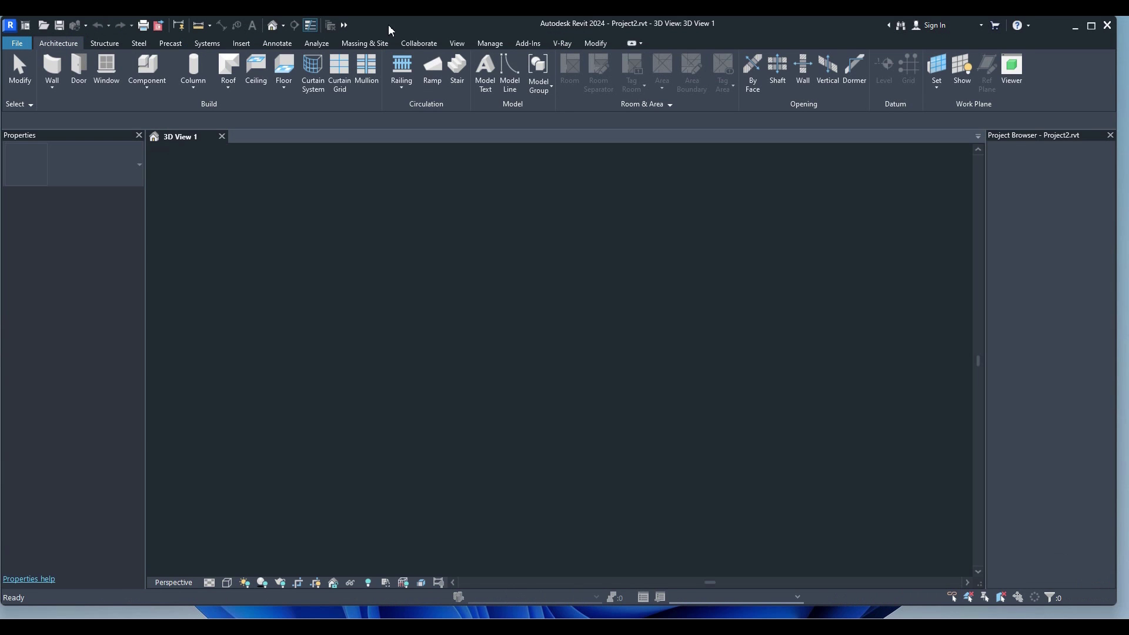
click(561, 44)
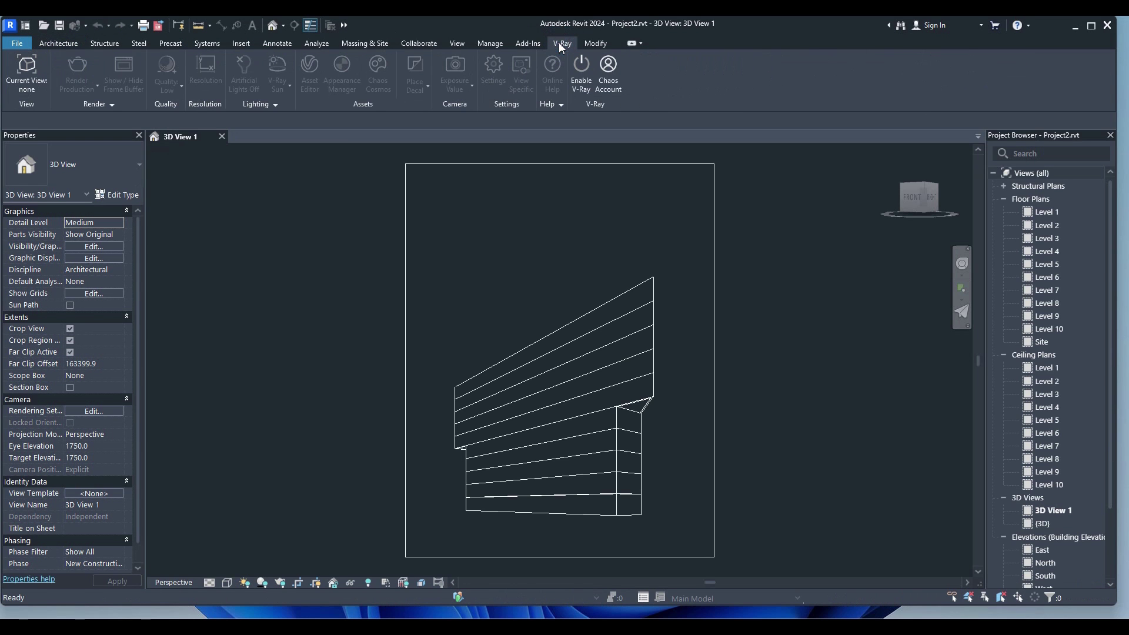
click(581, 69)
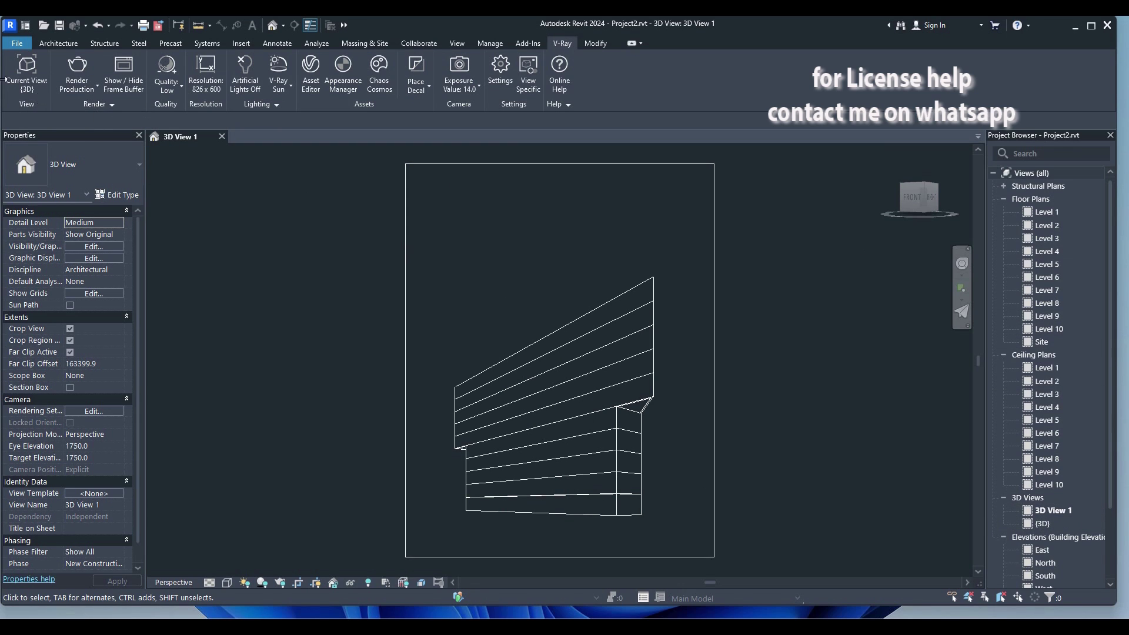
click(34, 77)
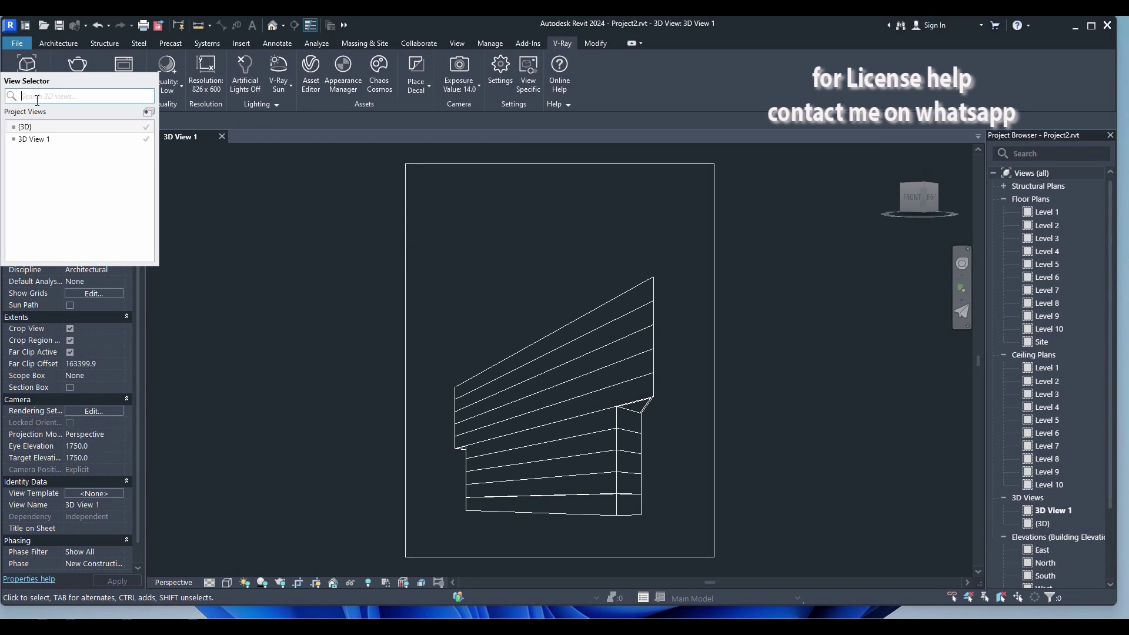
Set 3D View 1 as the render view, run a production render, then close the Frame Buffer
click(42, 138)
click(73, 66)
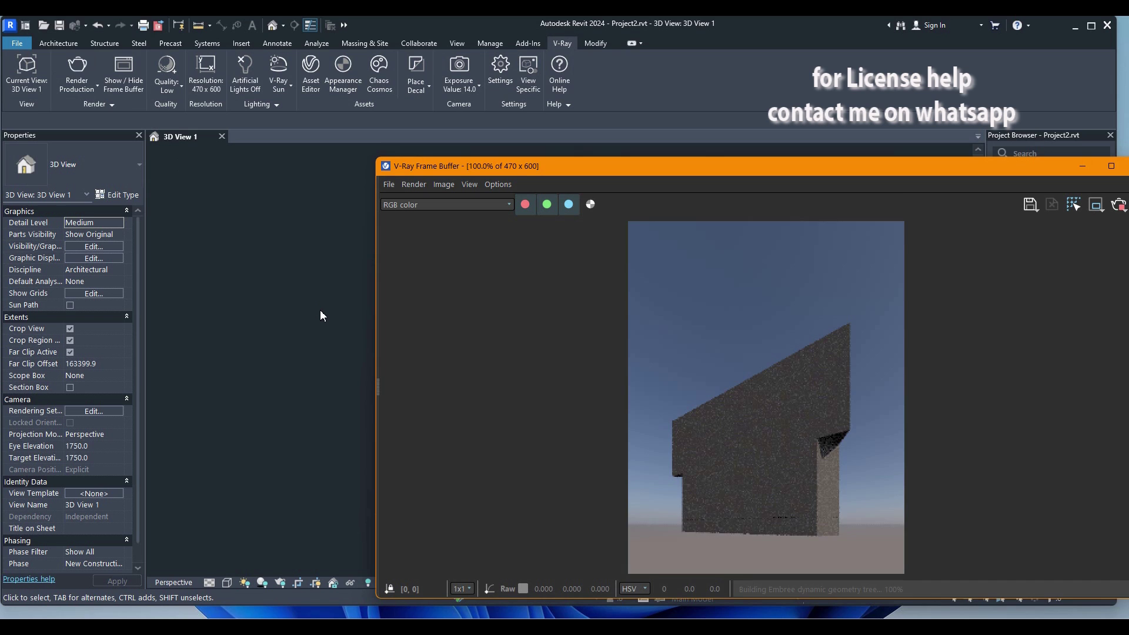
drag(899, 169, 616, 119)
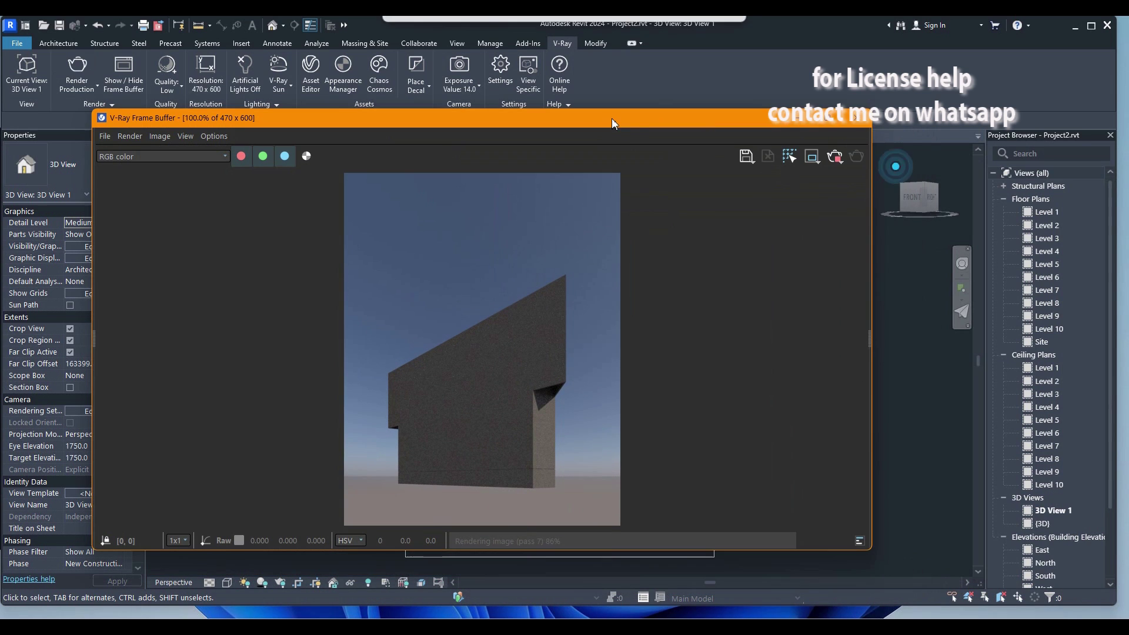
click(858, 122)
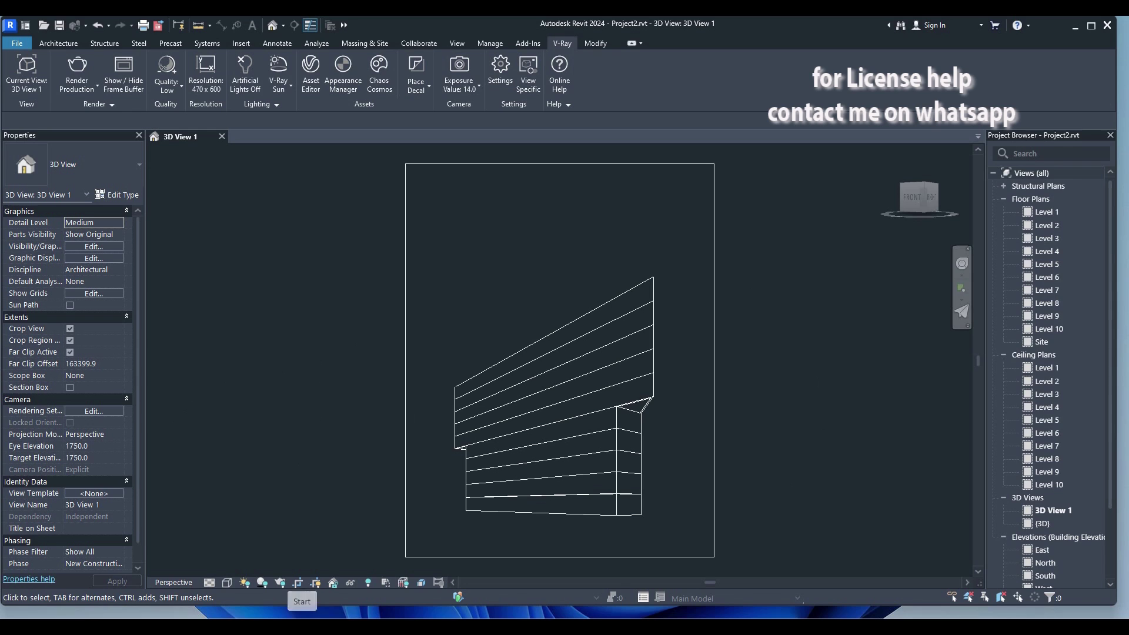
Open the Windows Start menu and dismiss it again
key(super)
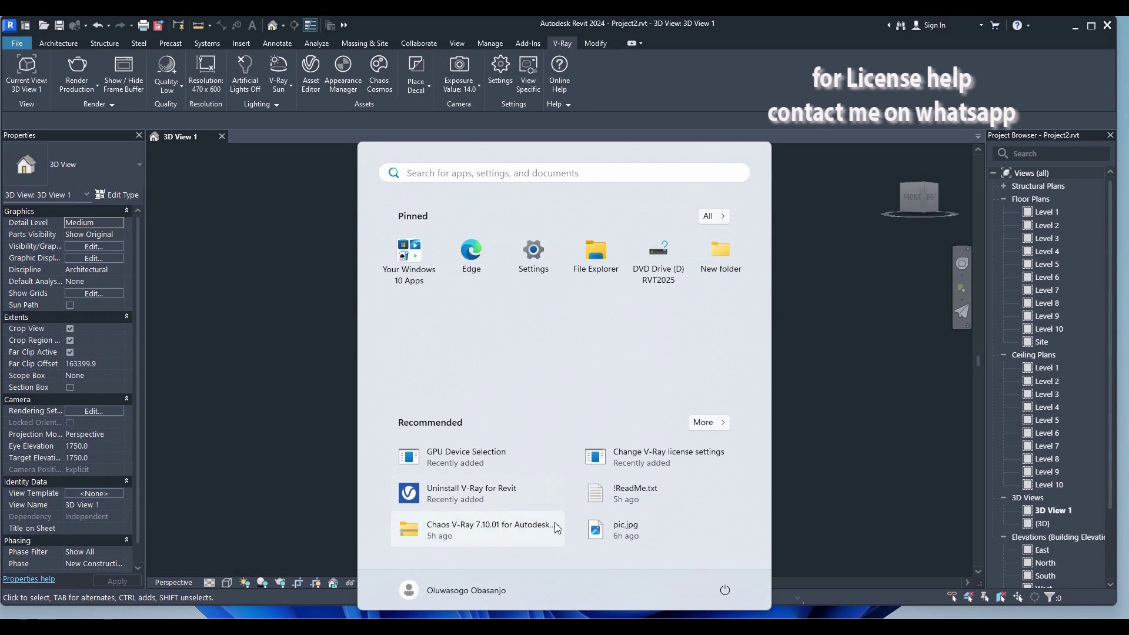
click(309, 513)
mouse_move(553, 626)
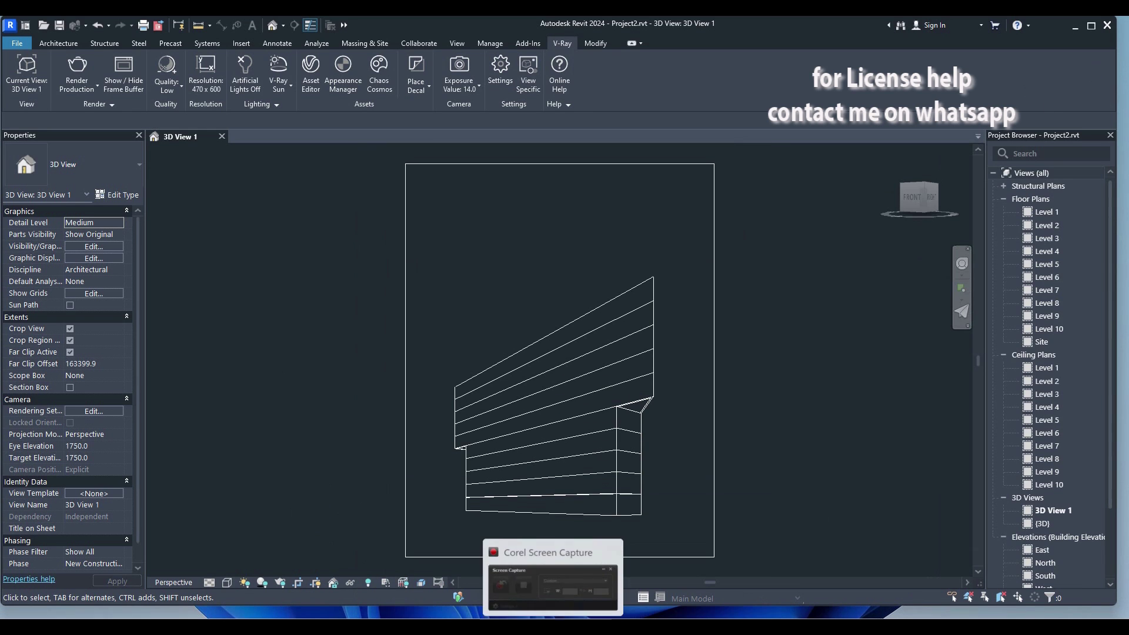